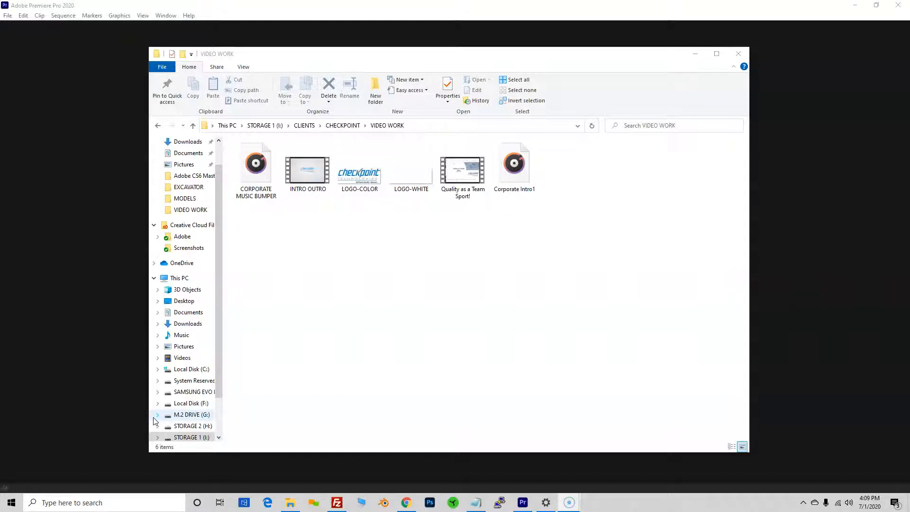
left_click(480, 191)
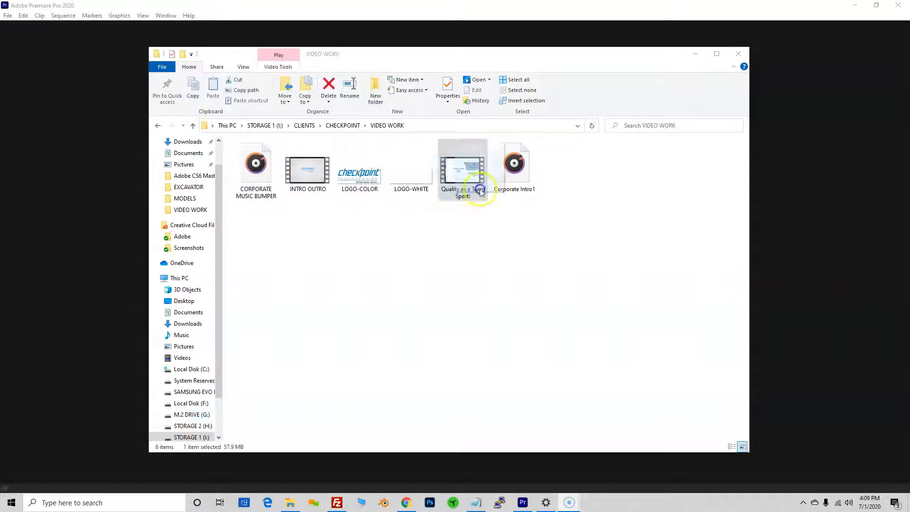
left_click(448, 64)
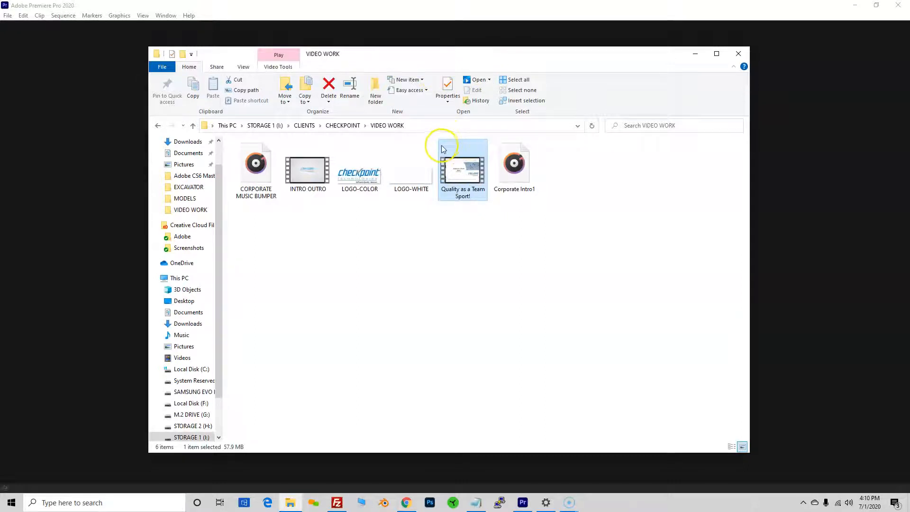
left_click_drag(520, 58, 529, 56)
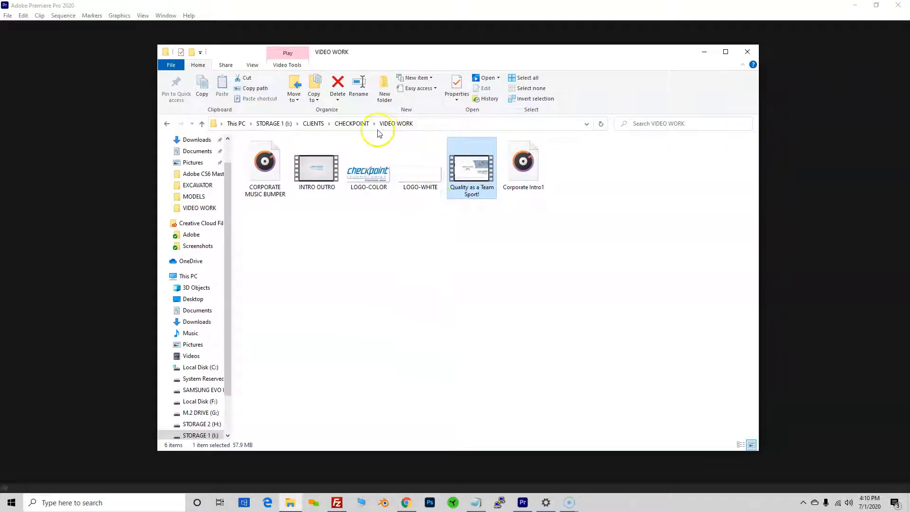
Step: Delete the Corporate Intro1 audio file from the VIDEO WORK folder
left_click(538, 230)
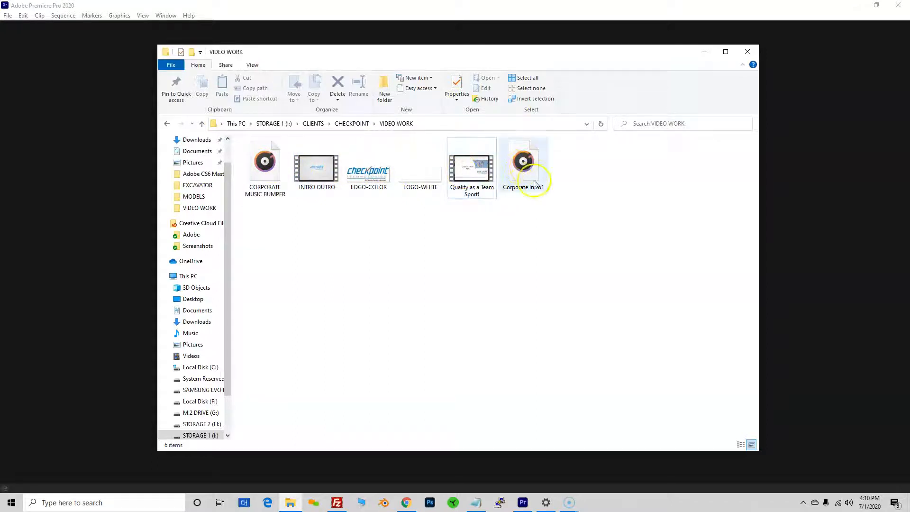
left_click(527, 170)
key("Delete")
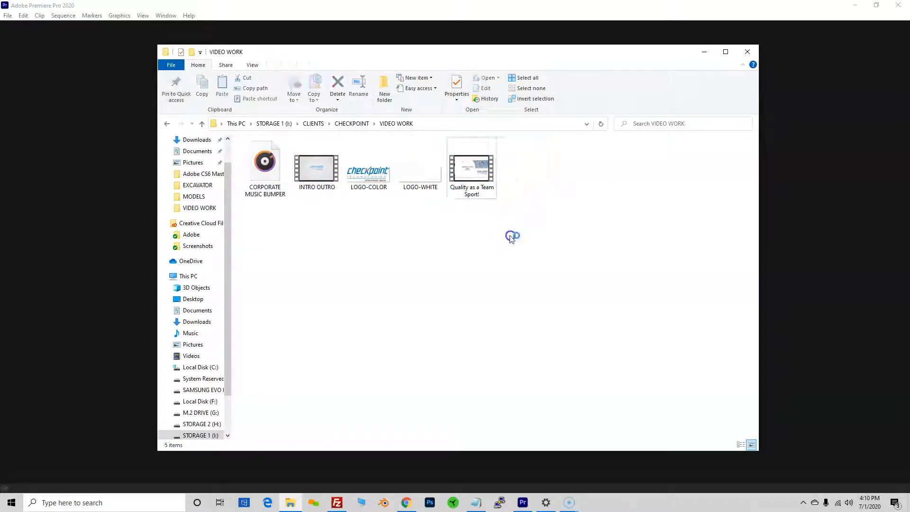
Step: Play the CORPORATE MUSIC BUMPER audio and the INTRO OUTRO video to preview them, closing the video player
left_click(255, 174)
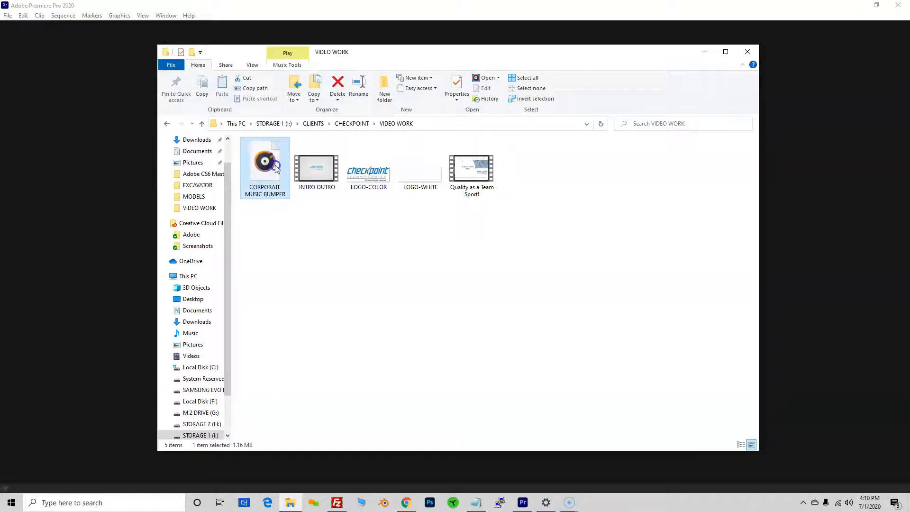
double_click(276, 168)
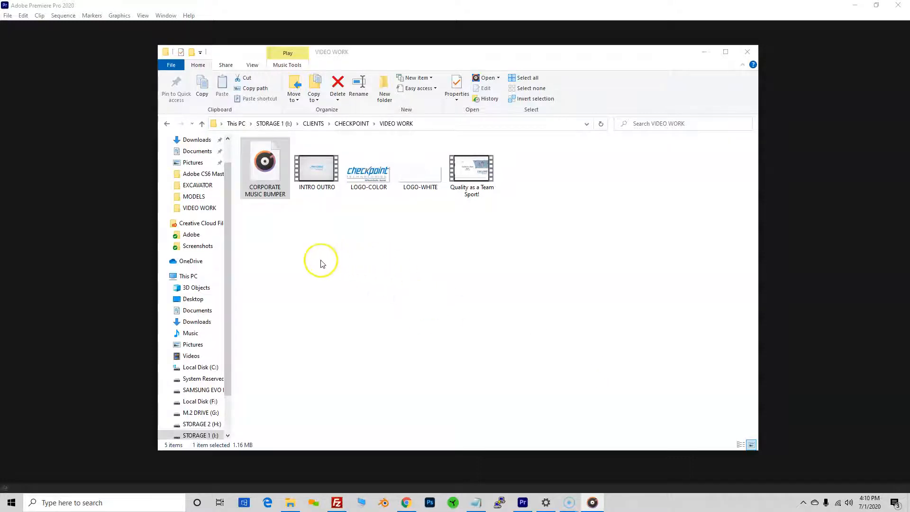
left_click(313, 170)
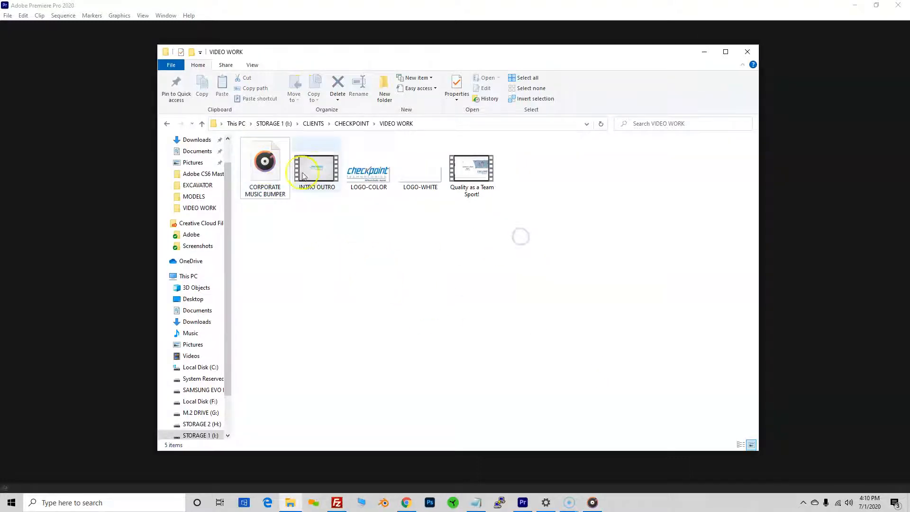
double_click(313, 170)
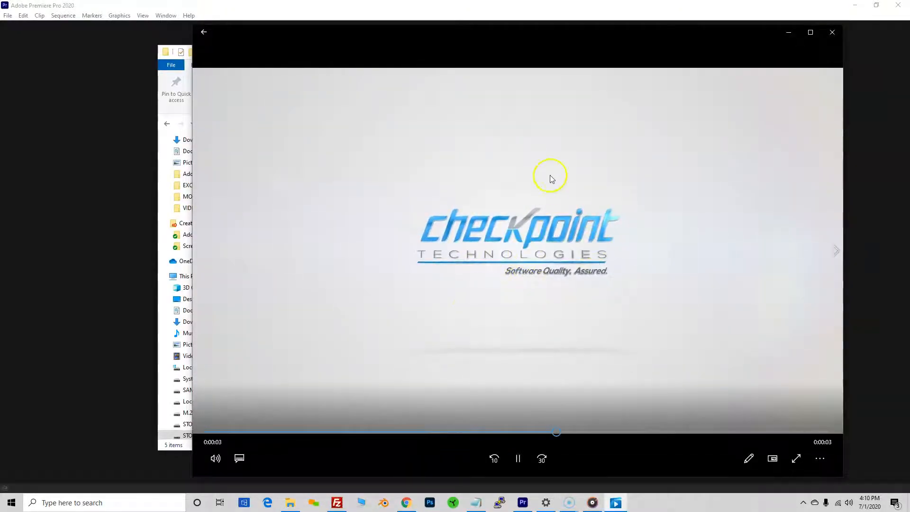
left_click(831, 38)
Step: View the LOGO-COLOR and LOGO-WHITE images one after the other in Photos, closing the viewer each time
left_click(382, 174)
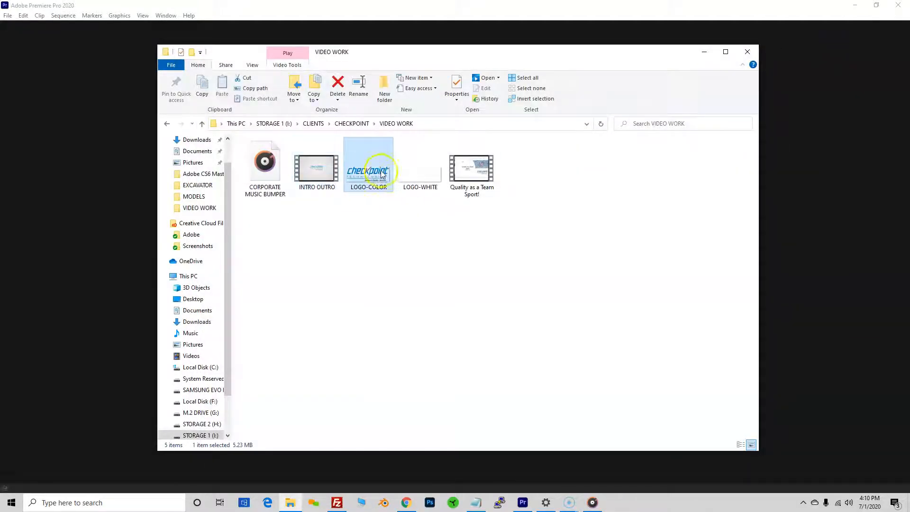
double_click(383, 175)
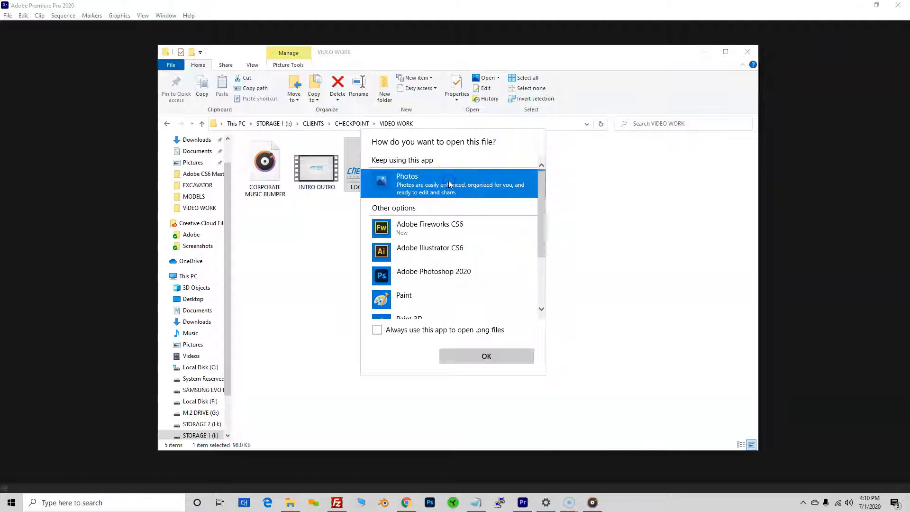
left_click(477, 358)
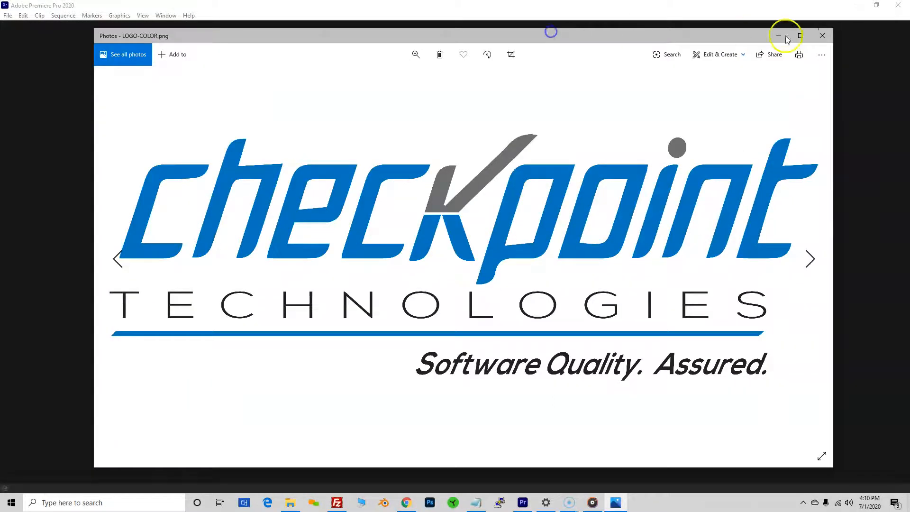
left_click(829, 40)
double_click(417, 170)
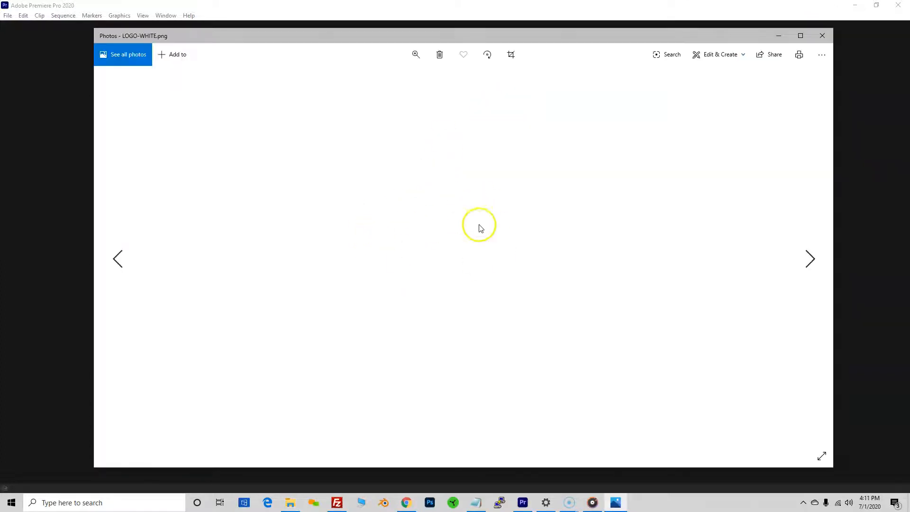
left_click(822, 36)
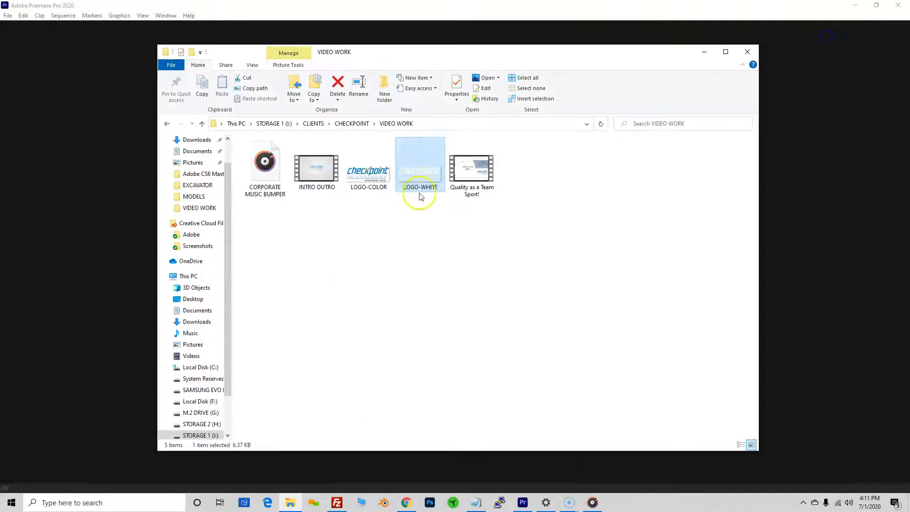
Step: Preview the "Quality as a Team Sport!" video, skipping ahead and returning to its start before closing the player
left_click(469, 170)
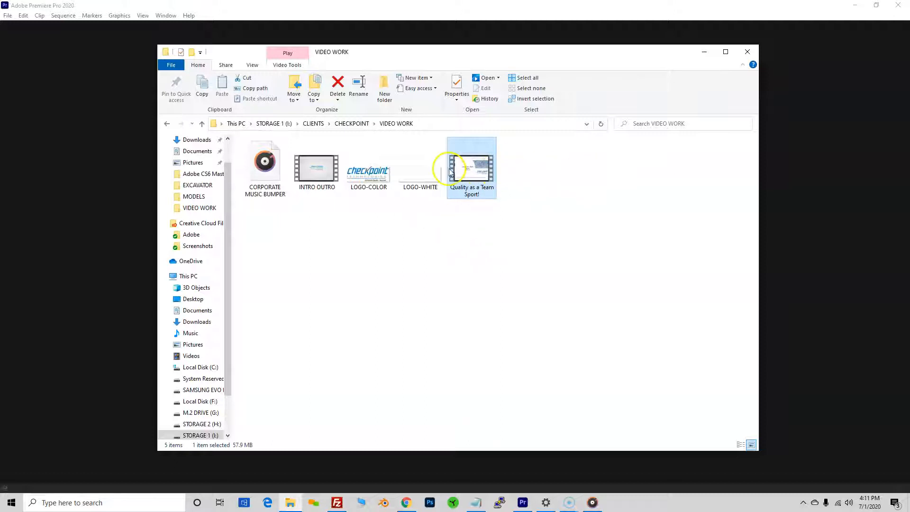
double_click(467, 169)
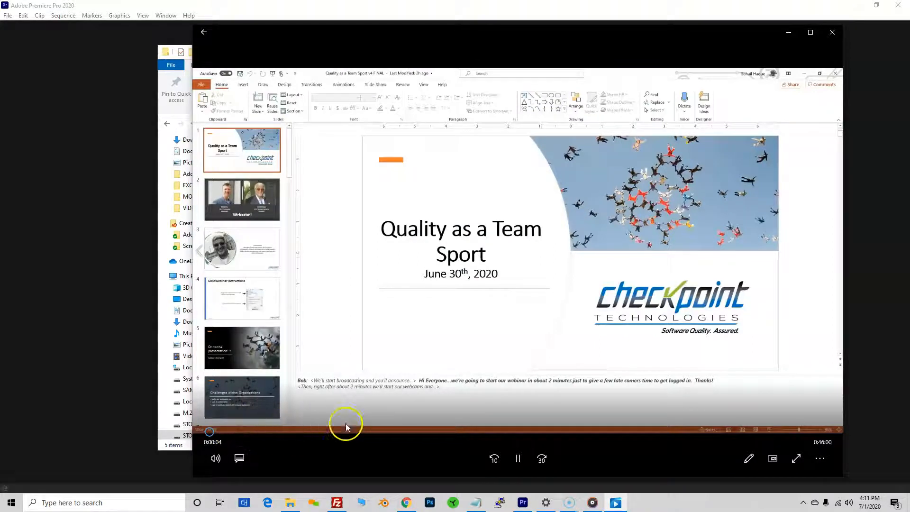
left_click(216, 430)
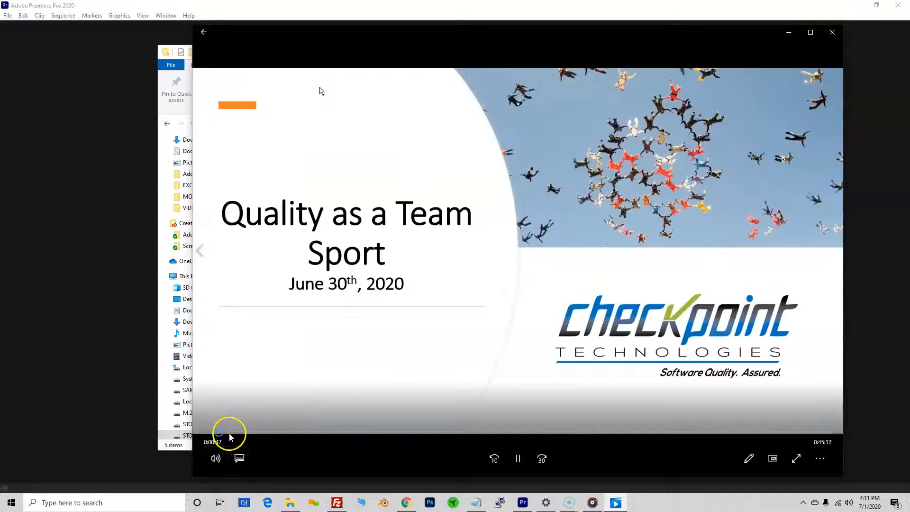
left_click_drag(221, 436, 205, 431)
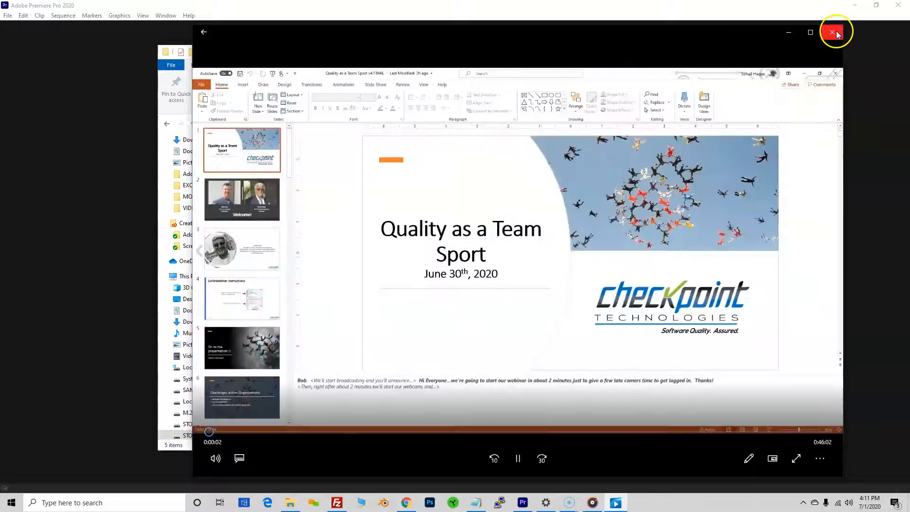
left_click(837, 33)
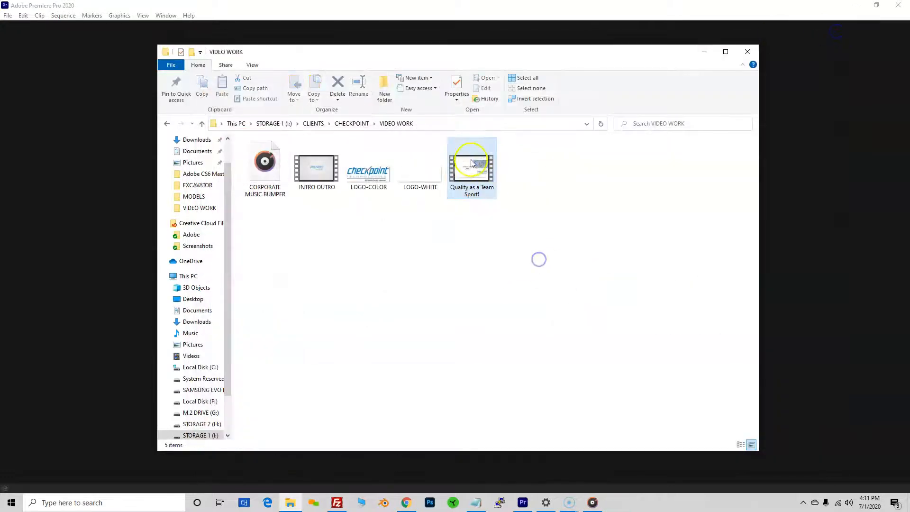
left_click(538, 259)
Step: Switch to Premiere Pro and create a new project named CORPORATE located in I:\CLIENTS\CHECKPOINT\VIDEO WORK
left_click(458, 17)
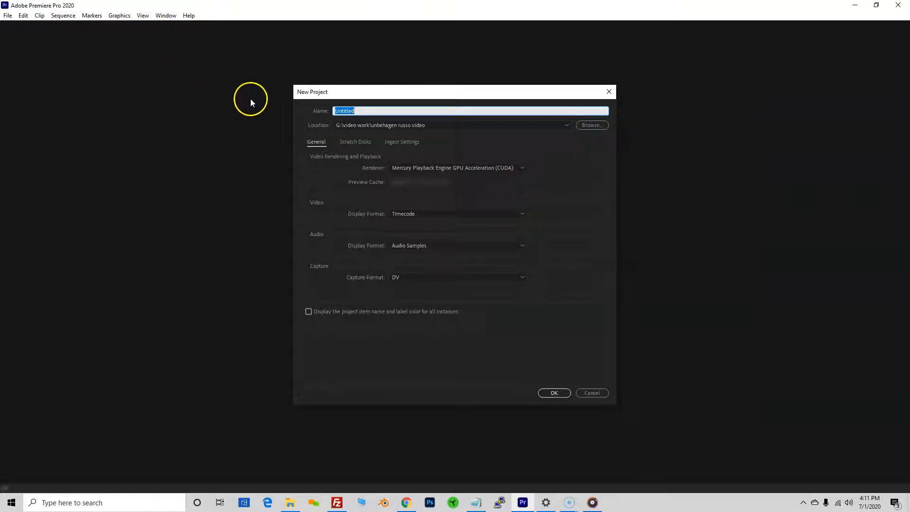
left_click_drag(356, 91, 380, 88)
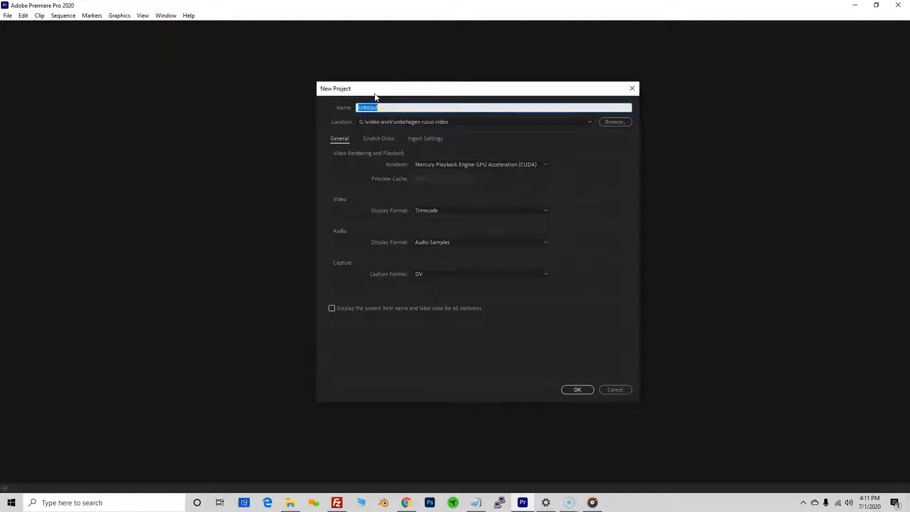
left_click(616, 122)
left_click(357, 192)
double_click(628, 183)
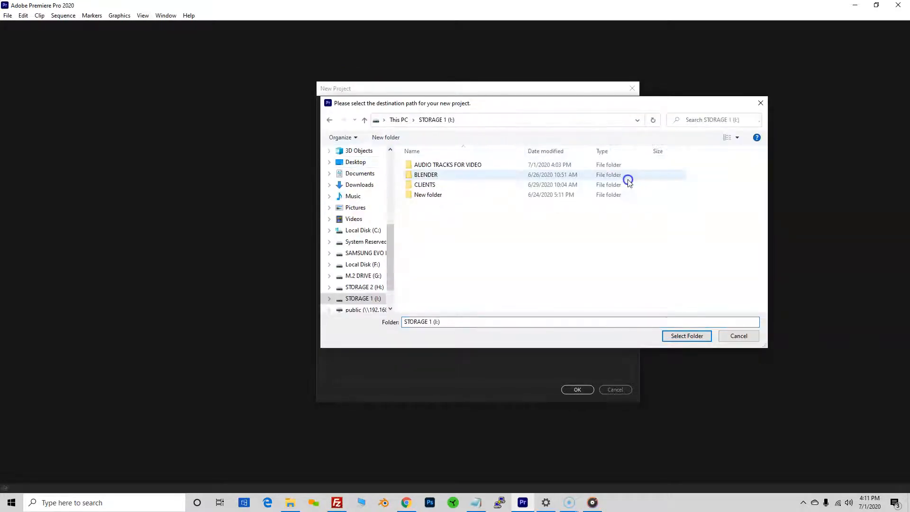
double_click(430, 183)
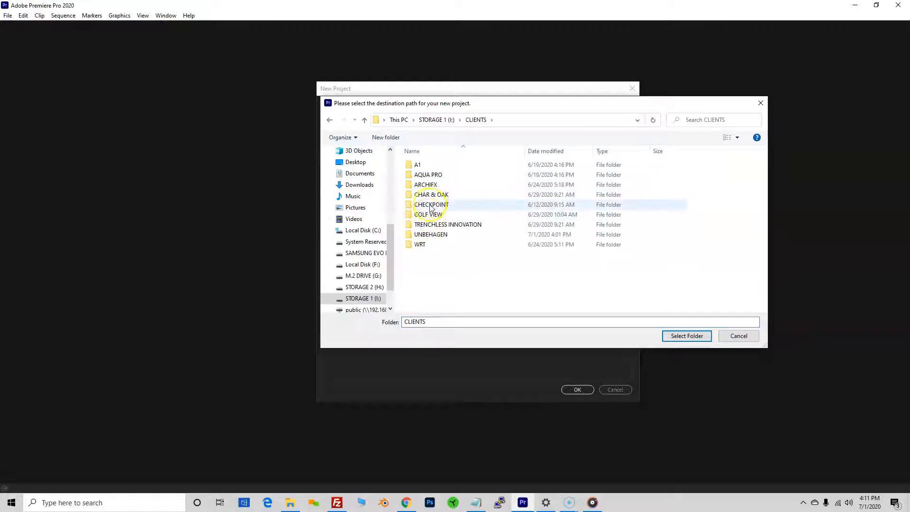
double_click(431, 204)
double_click(439, 166)
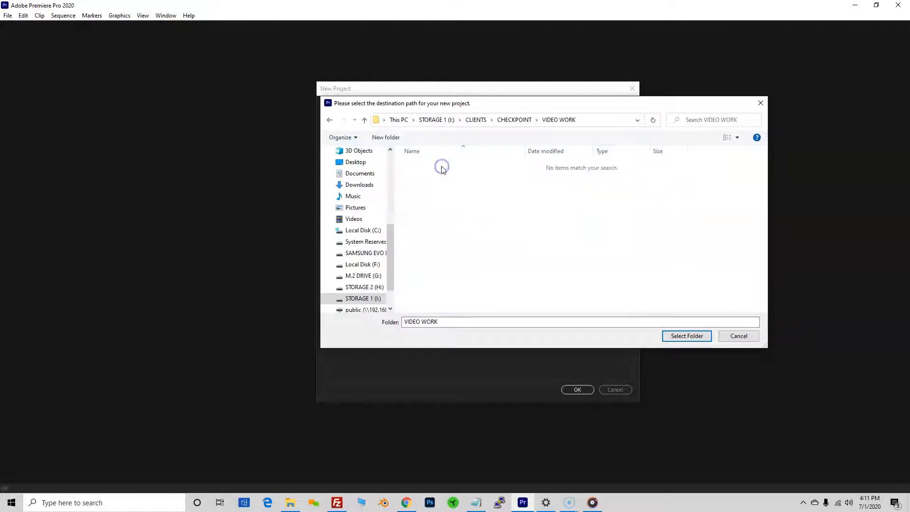
left_click(687, 337)
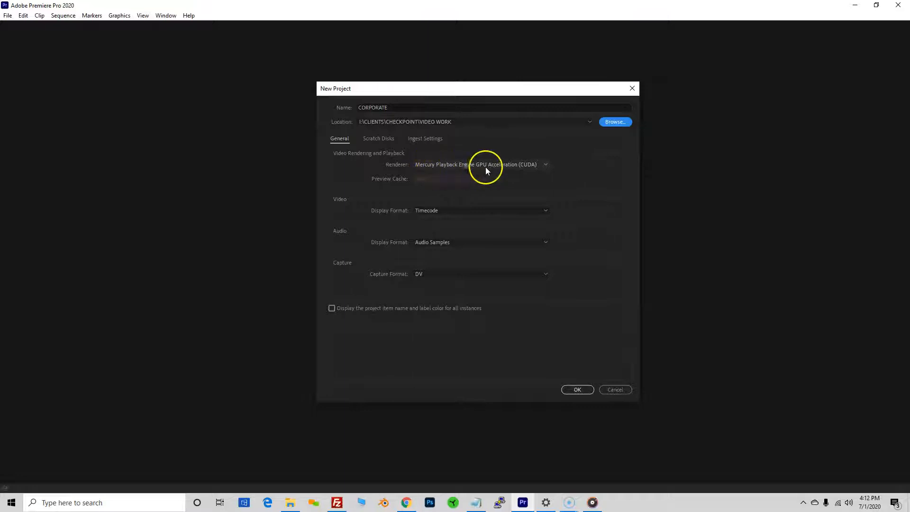
left_click(580, 390)
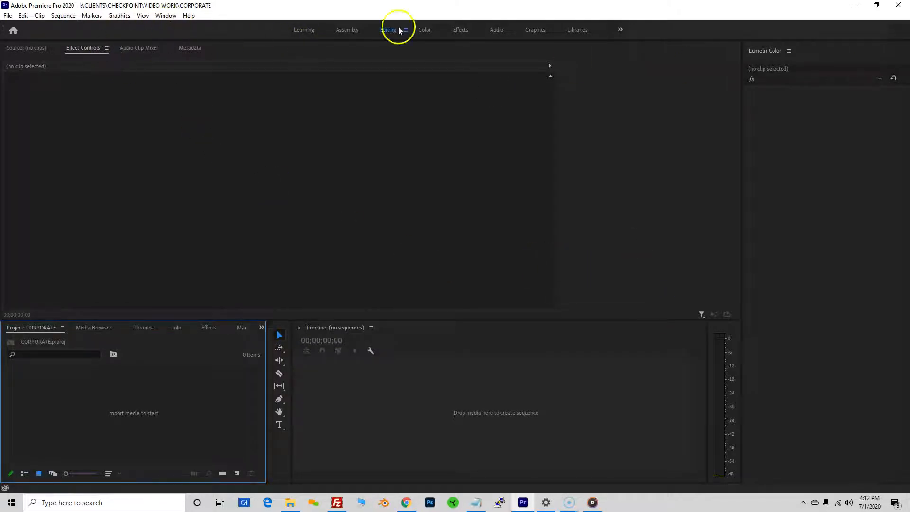
Step: Reset the Editing workspace to its saved layout and widen the Program monitor by narrowing the Source monitor
left_click(165, 17)
mouse_move(192, 28)
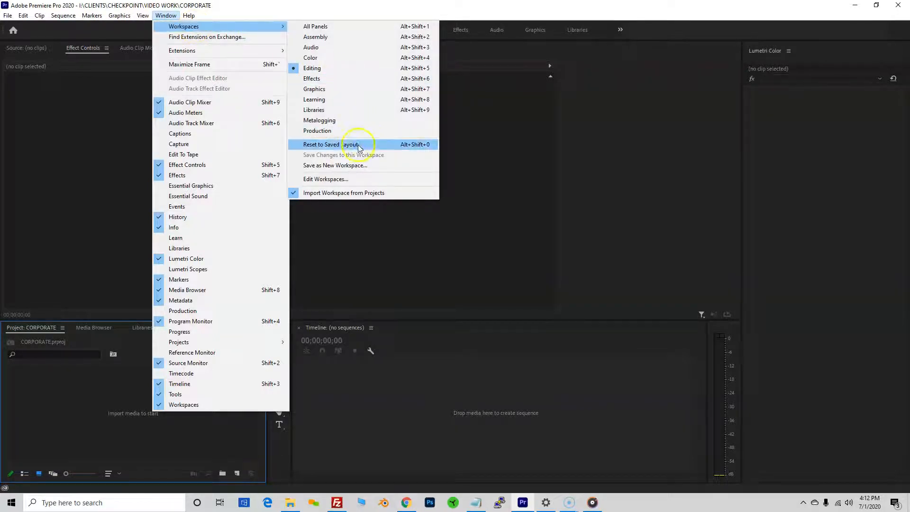
left_click(332, 145)
left_click_drag(459, 113, 291, 128)
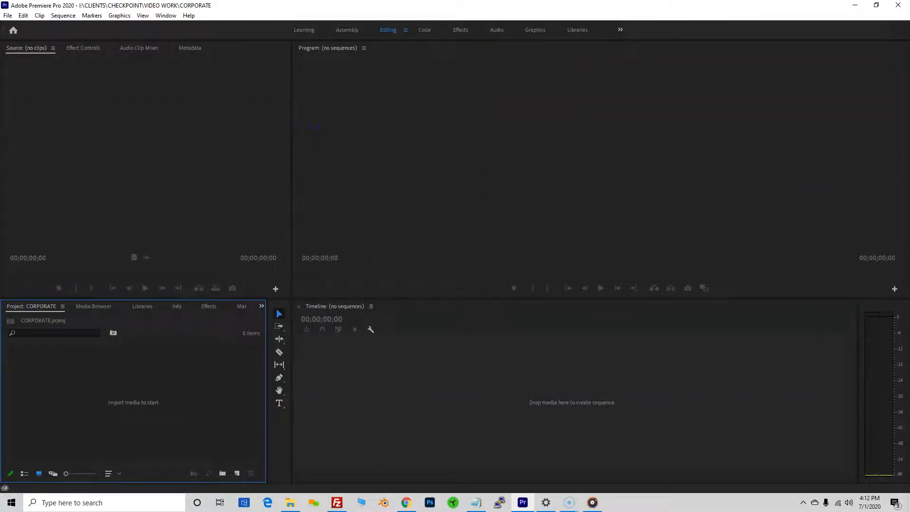
left_click(291, 504)
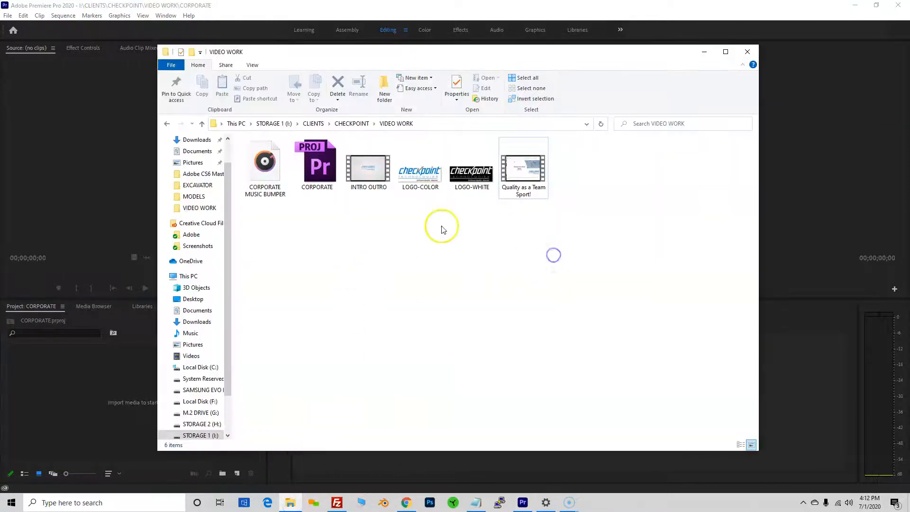
left_click_drag(543, 55, 598, 55)
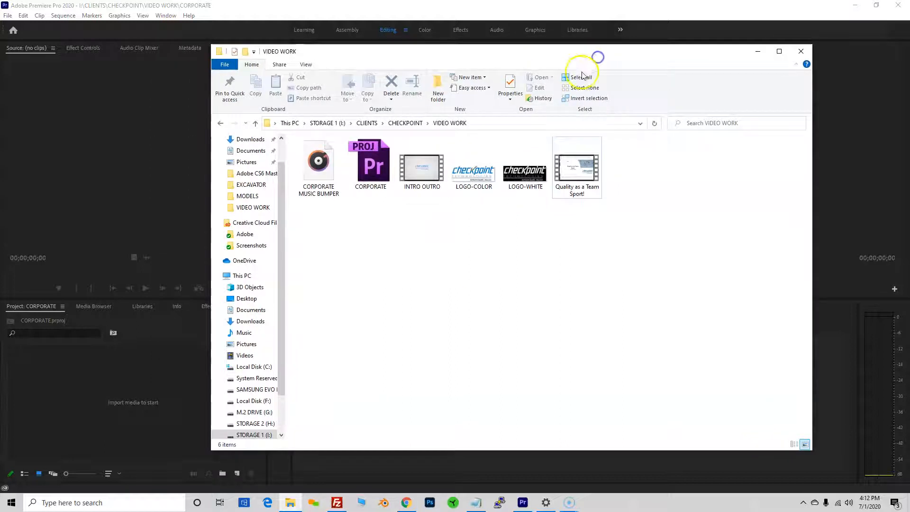
left_click(757, 50)
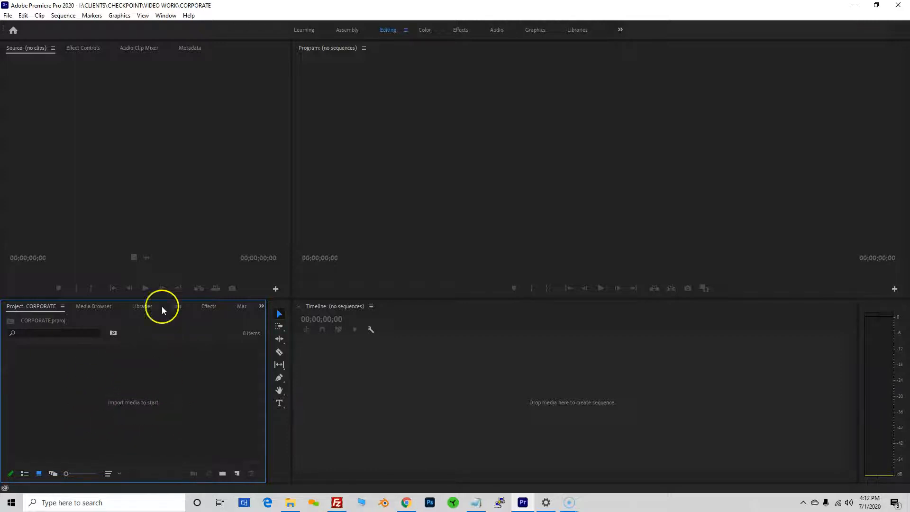
left_click(84, 48)
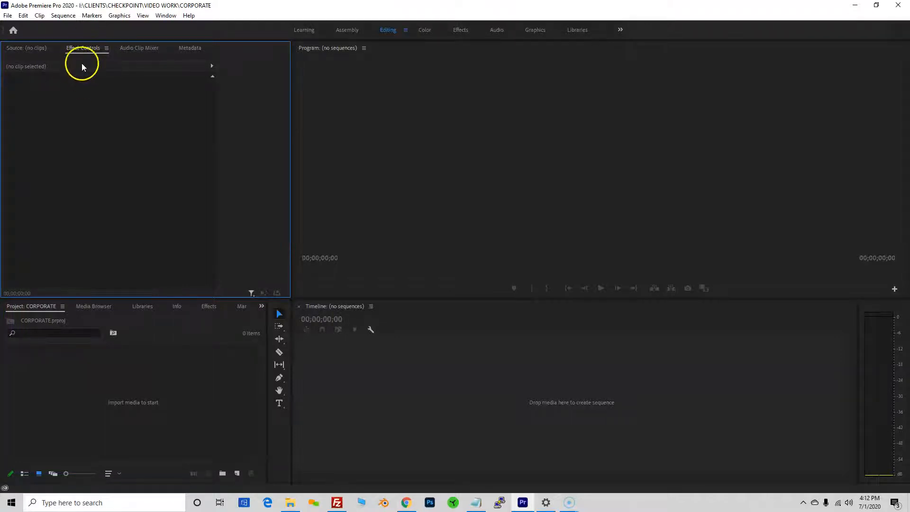
left_click(44, 49)
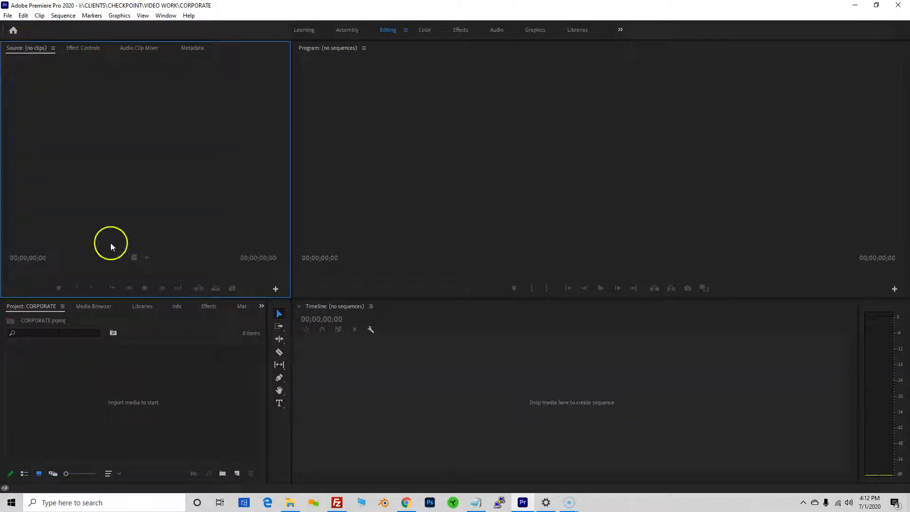
Step: Import all media files from the VIDEO WORK folder in File Explorer into the Premiere project, excluding the CORPORATE project file
left_click(290, 502)
left_click_drag(673, 286, 420, 151)
left_click(317, 182, "ctrl")
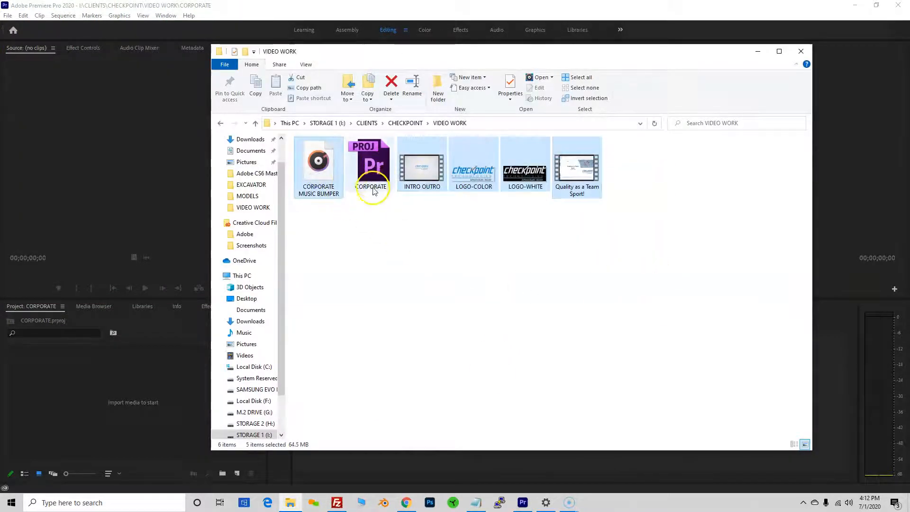
left_click_drag(421, 164, 122, 387)
left_click_drag(125, 416, 126, 412)
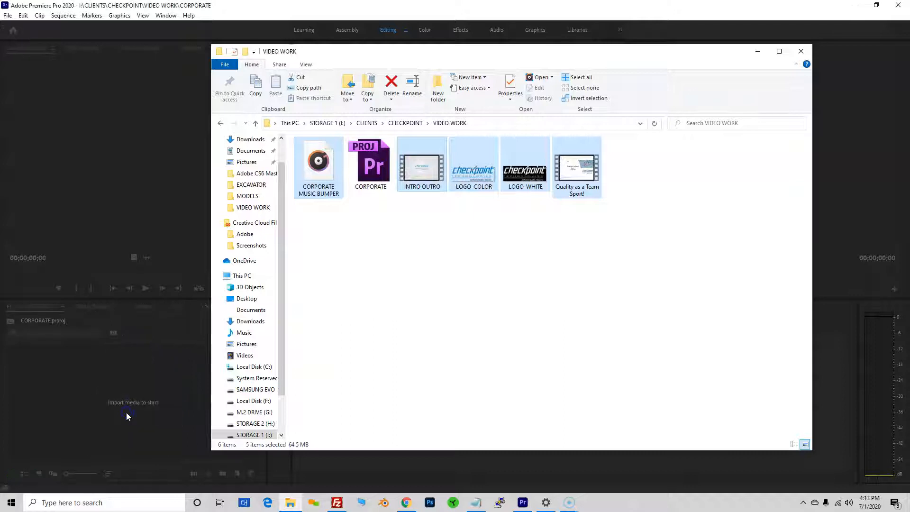
Step: Create a sequence from the "Quality as a Team Sport!" clip in the timeline and move the playhead to about 35 seconds
left_click(294, 13)
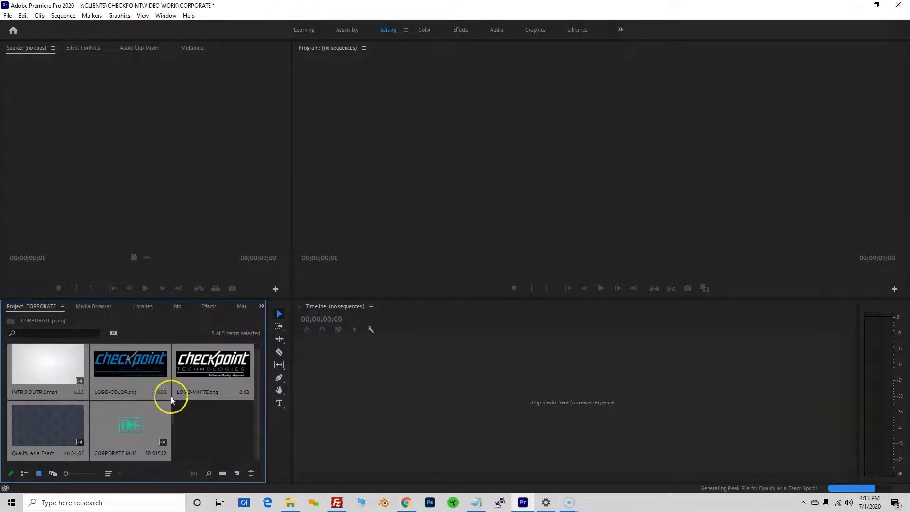
scroll(204, 420, "up", 1)
left_click(41, 425)
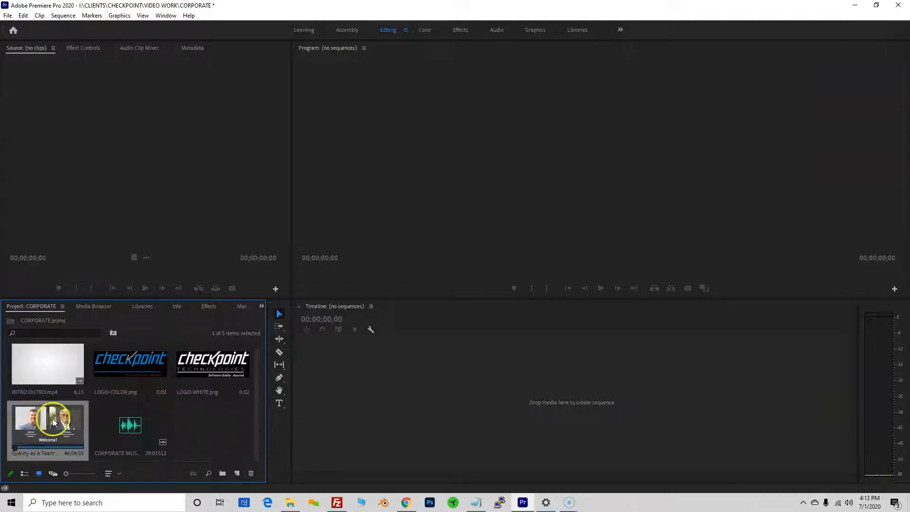
left_click_drag(47, 425, 415, 393)
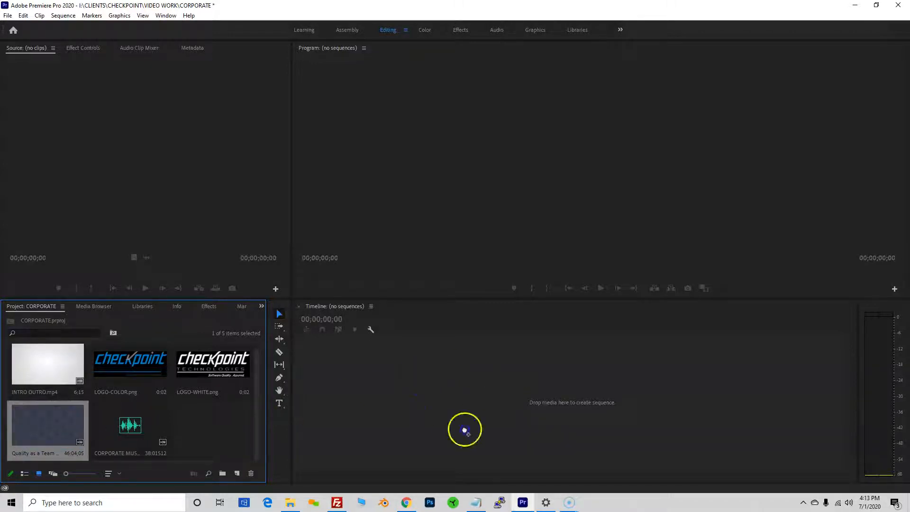
left_click_drag(492, 377, 441, 401)
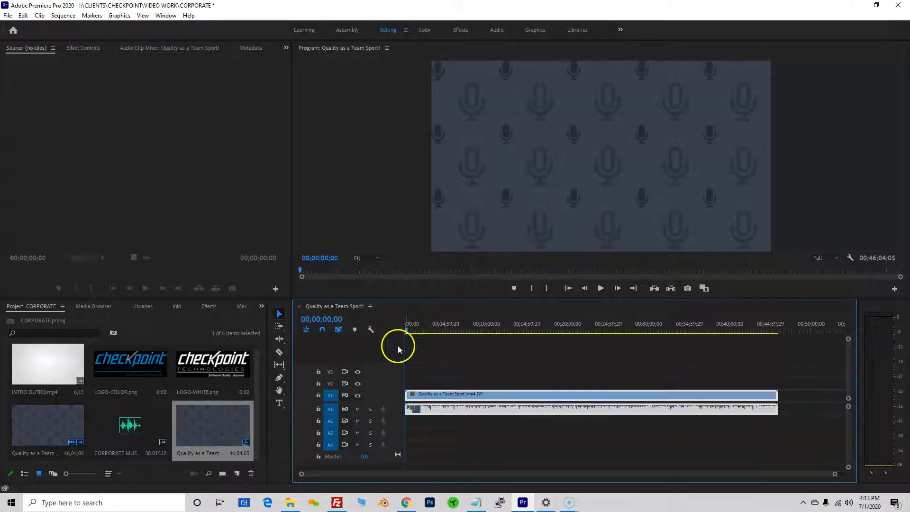
mouse_move(408, 332)
left_mouse_down()
mouse_move(783, 368)
mouse_move(407, 337)
mouse_move(430, 341)
mouse_move(417, 342)
left_mouse_up()
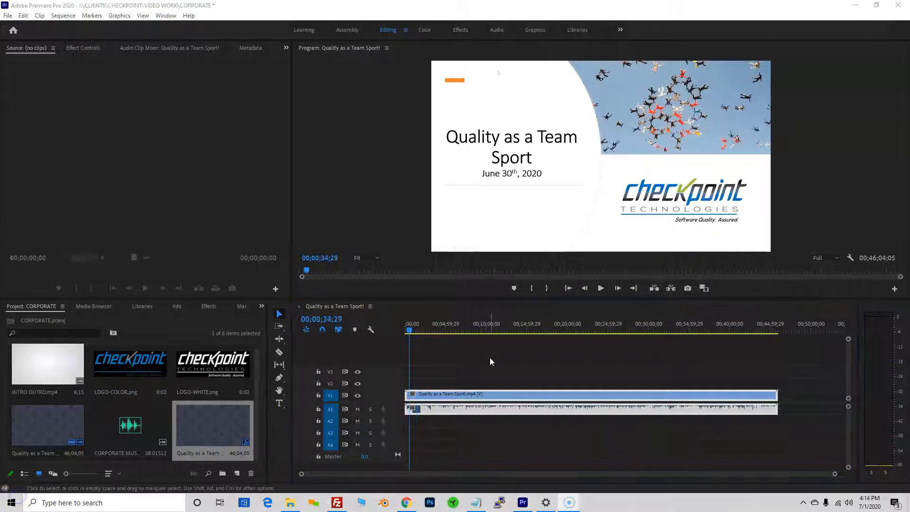
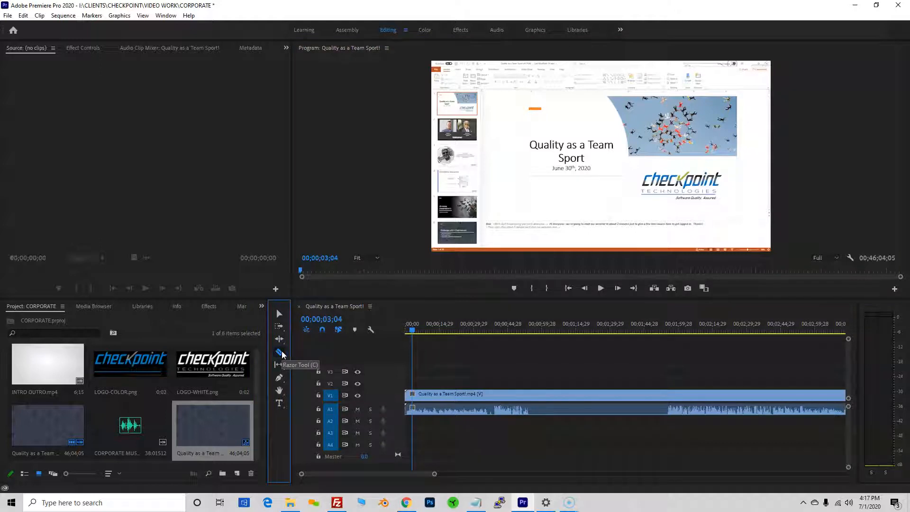
Step: Split the webinar clip with the Razor tool where the speech resumes after the silence, at about 00;01;54
left_click(14, 498)
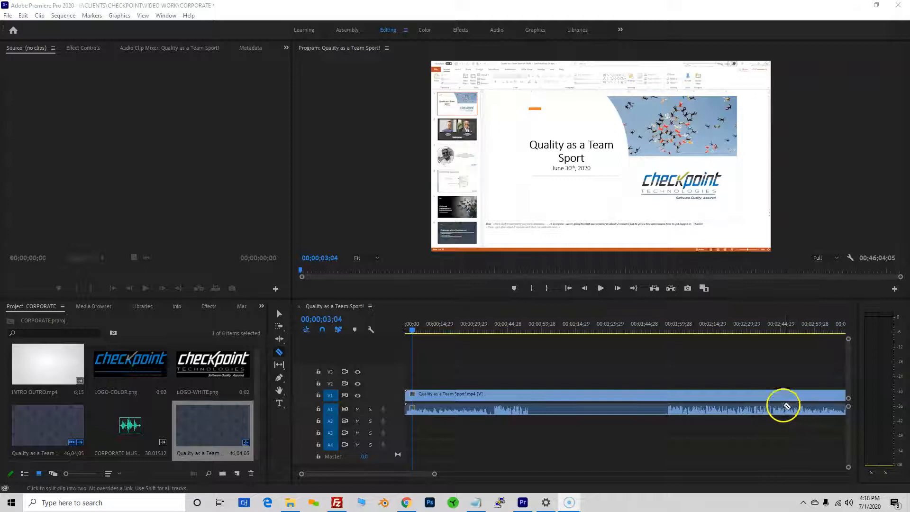
left_click(279, 354)
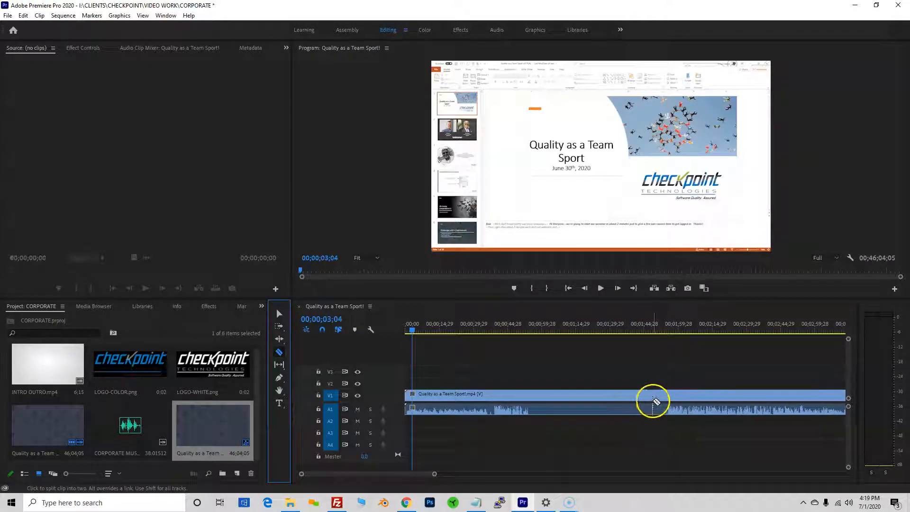
left_click(666, 403)
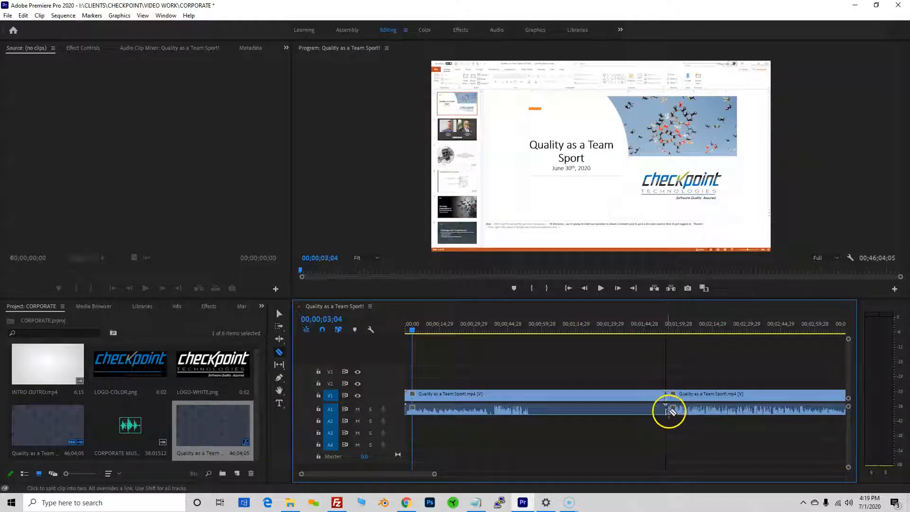
Step: Try deleting the opening segment before the cut with the Selection tool and undo the deletion
left_click(280, 313)
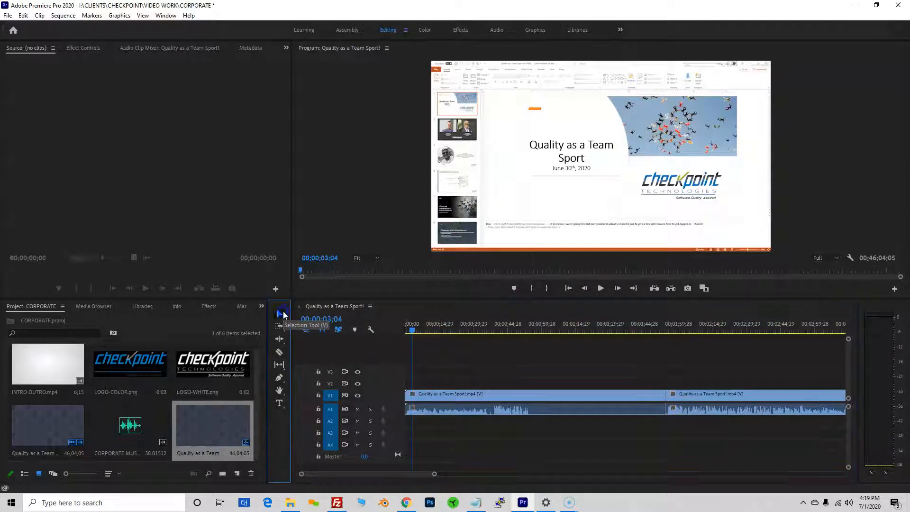
left_click(552, 412)
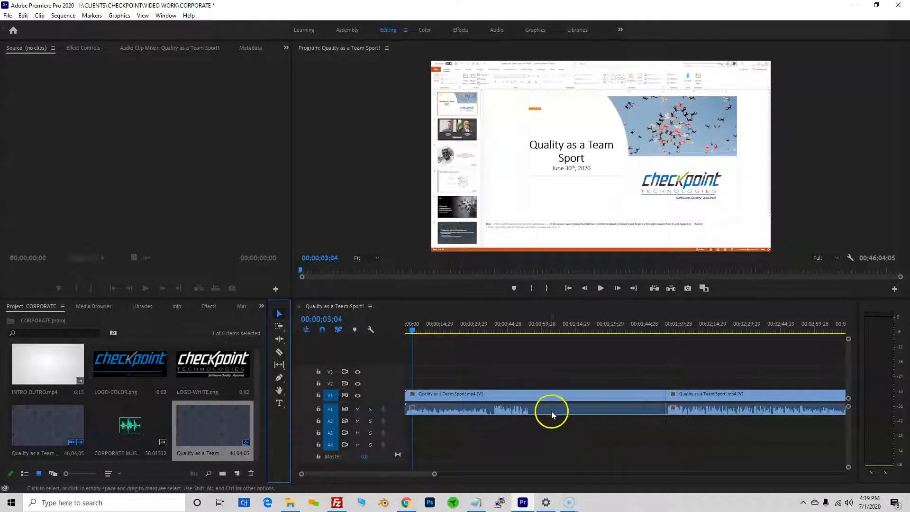
left_click(576, 399)
left_click(683, 398)
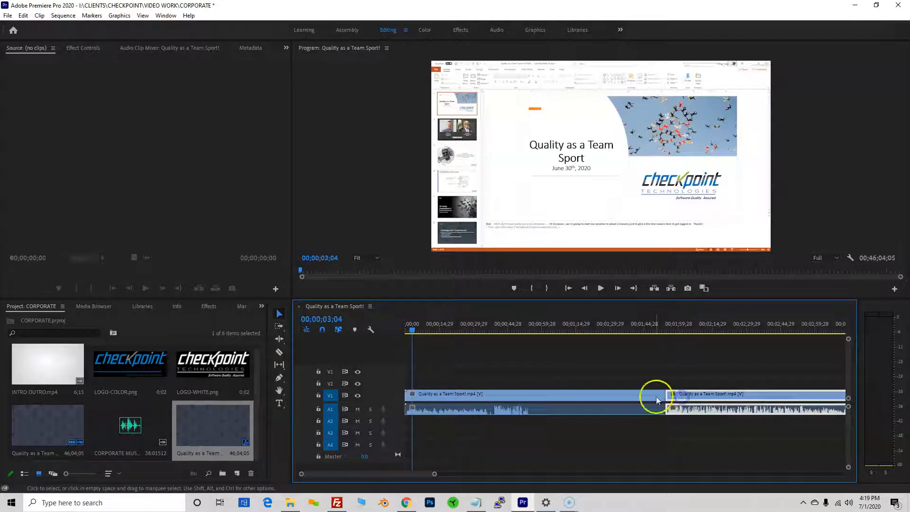
left_click(688, 398)
left_click(640, 399)
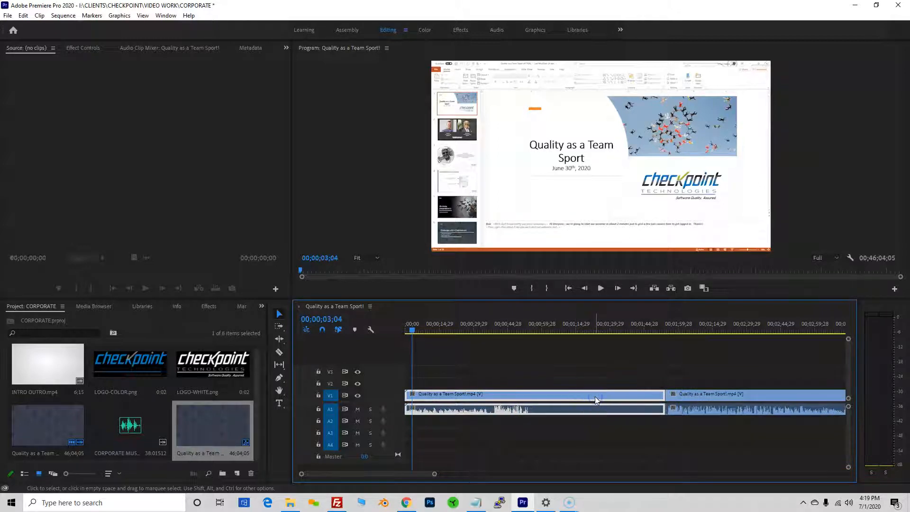
key("Delete")
left_click(711, 394)
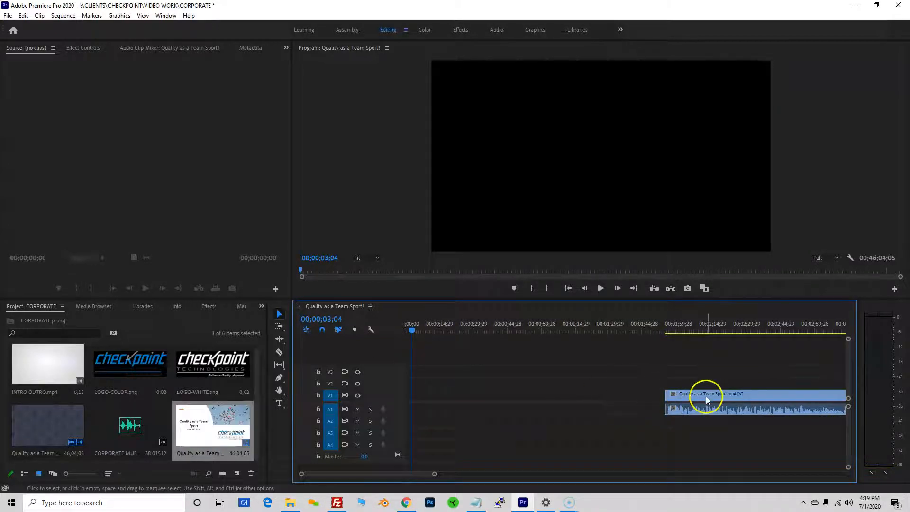
key("ctrl+z")
Step: Try a ripple delete of the opening segment, review that option again, and undo back to the uncut webinar clip
left_click(542, 390)
right_click(557, 397)
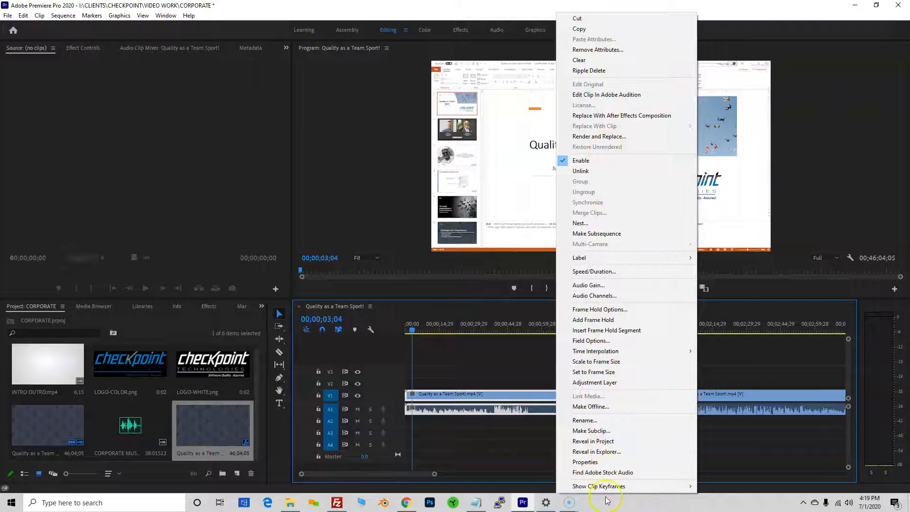
left_click(609, 59)
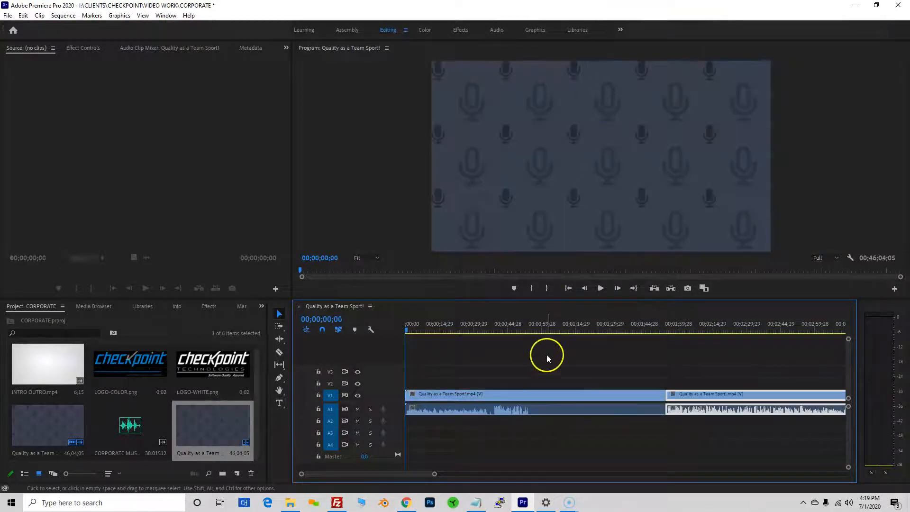
right_click(553, 399)
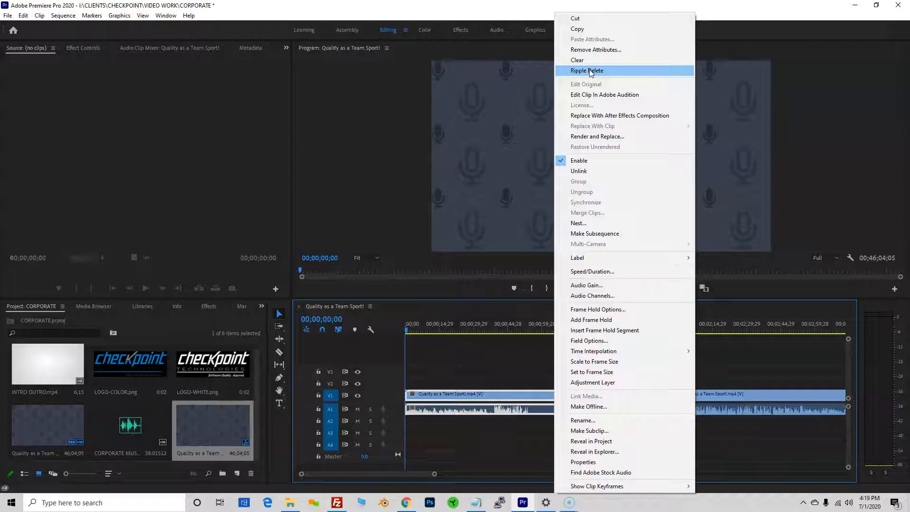
left_click(488, 376)
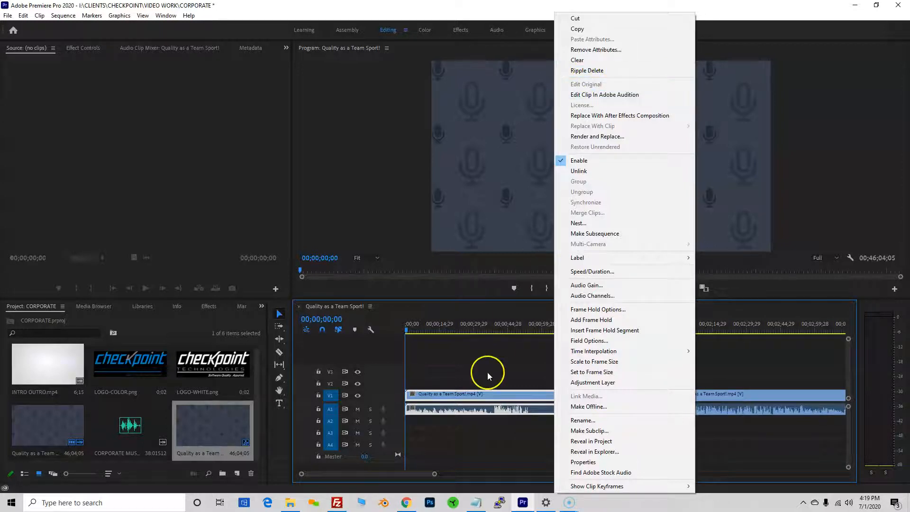
left_click(488, 398)
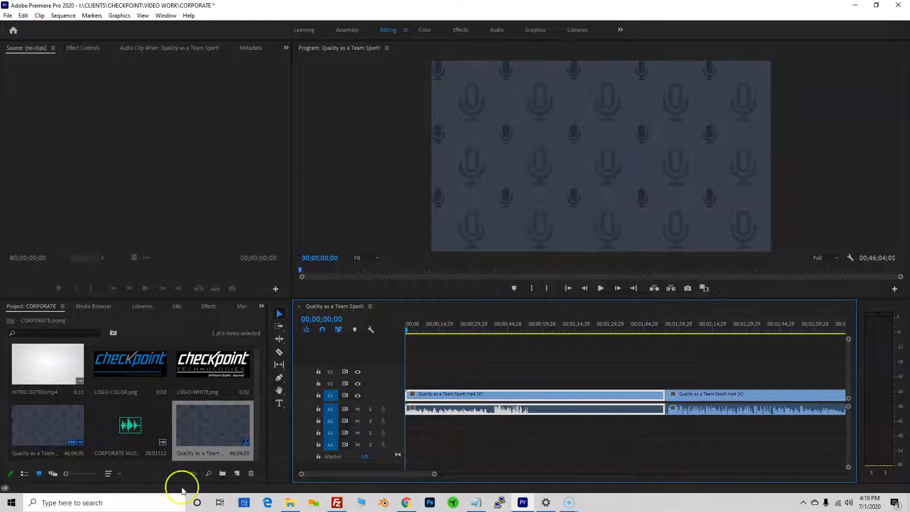
left_click(406, 325)
Step: Cut the webinar clip with the Razor tool at about 00;01;54, right before the presentation audio starts
left_click(279, 353)
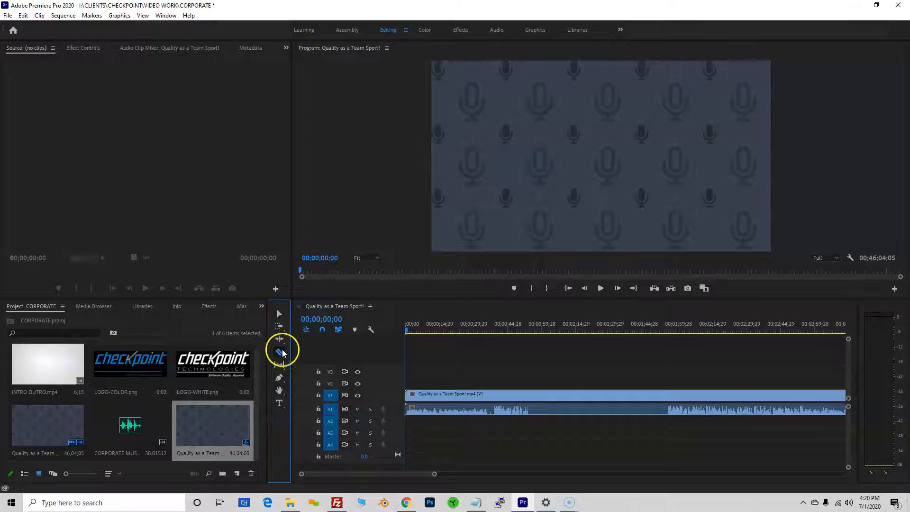
left_click(658, 395)
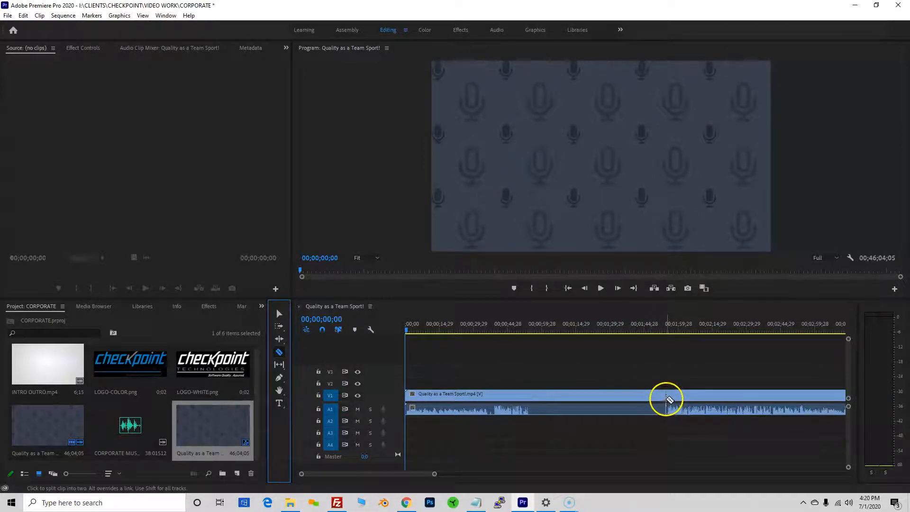
left_click(666, 399)
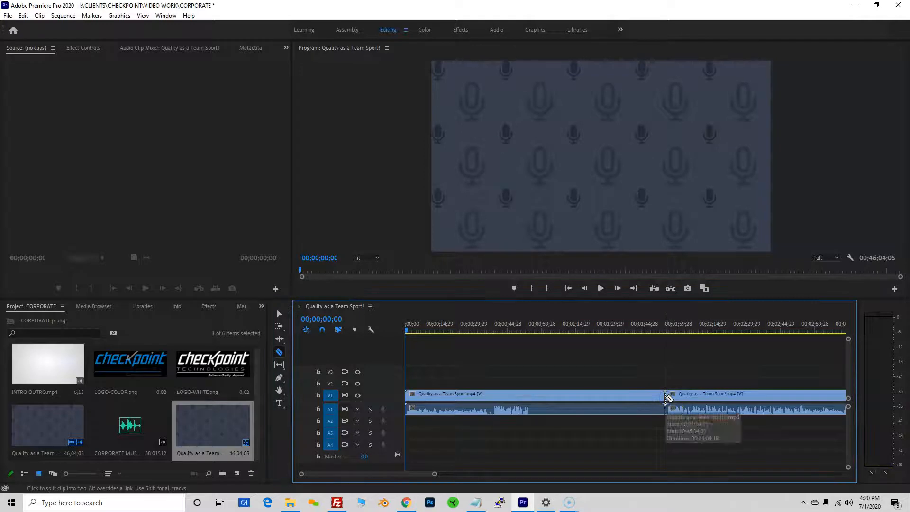
Step: Select the unwanted opening segment before the cut and delete it from the timeline
left_click(279, 312)
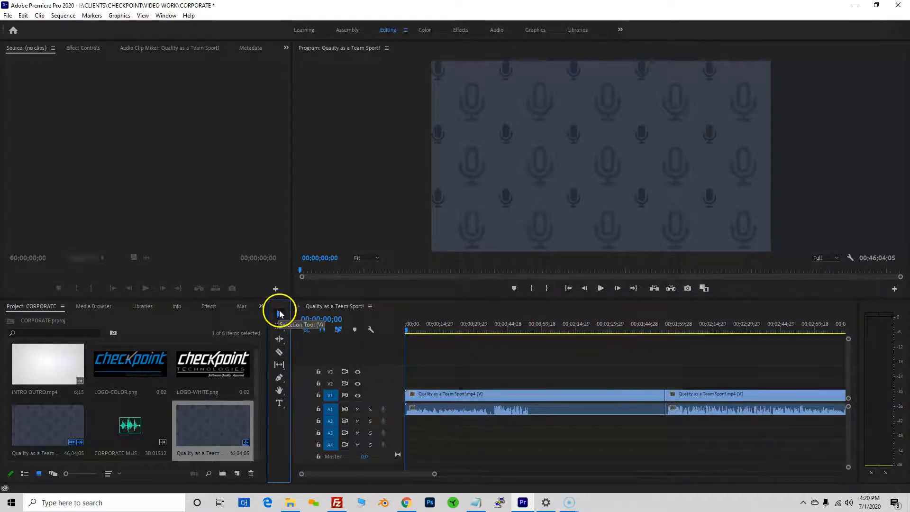
left_click(588, 398)
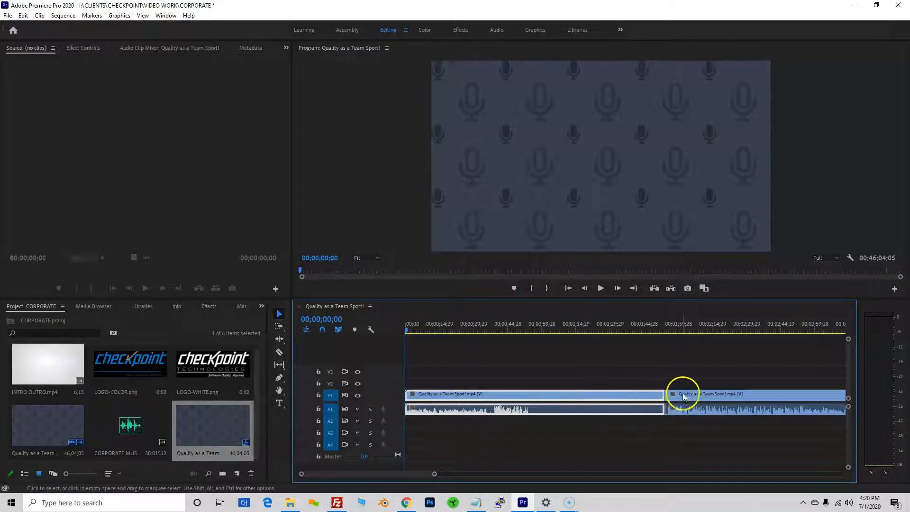
left_click(699, 397)
left_click(637, 400)
key("Delete")
Step: Move the remaining webinar clip to the very start of the sequence to close the gap
left_click(612, 398)
left_click(687, 393)
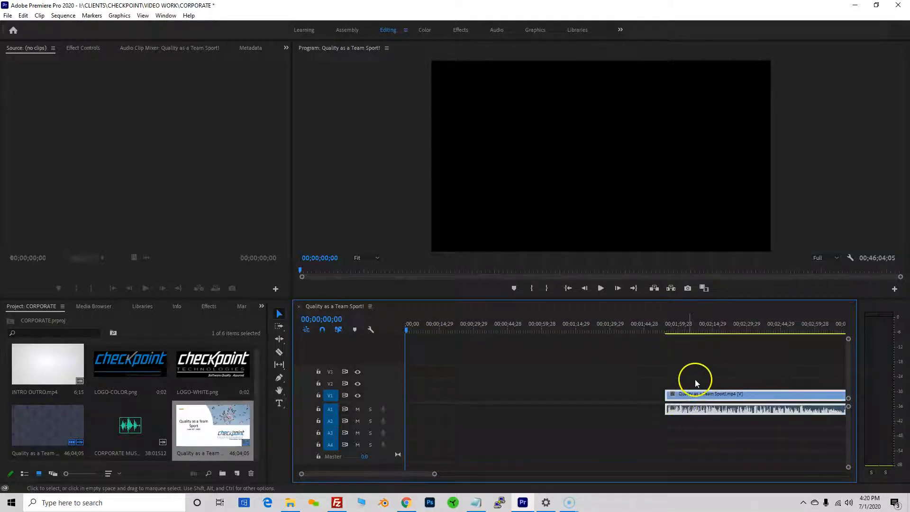
left_click_drag(434, 474, 637, 474)
left_click_drag(692, 398, 455, 398)
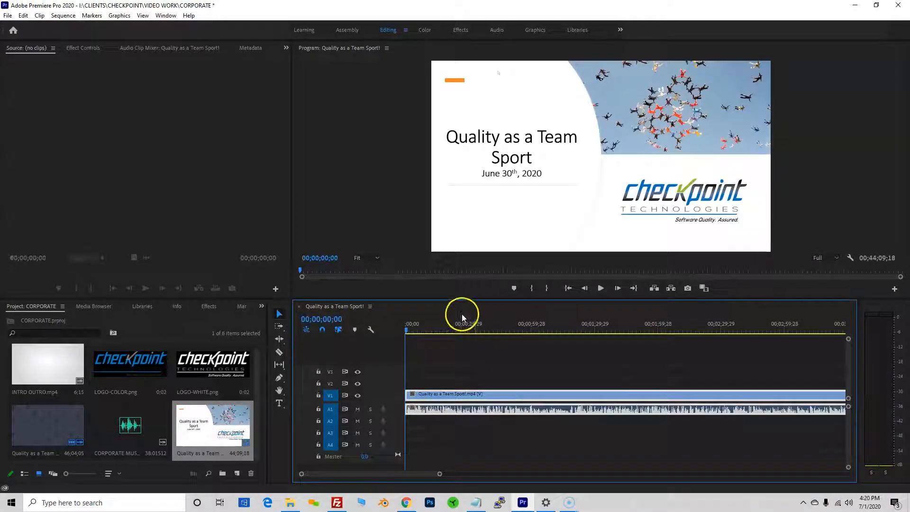
Step: Play the new opening and trim about one second of silence off the clip's start, up to where the speech begins
left_click(601, 289)
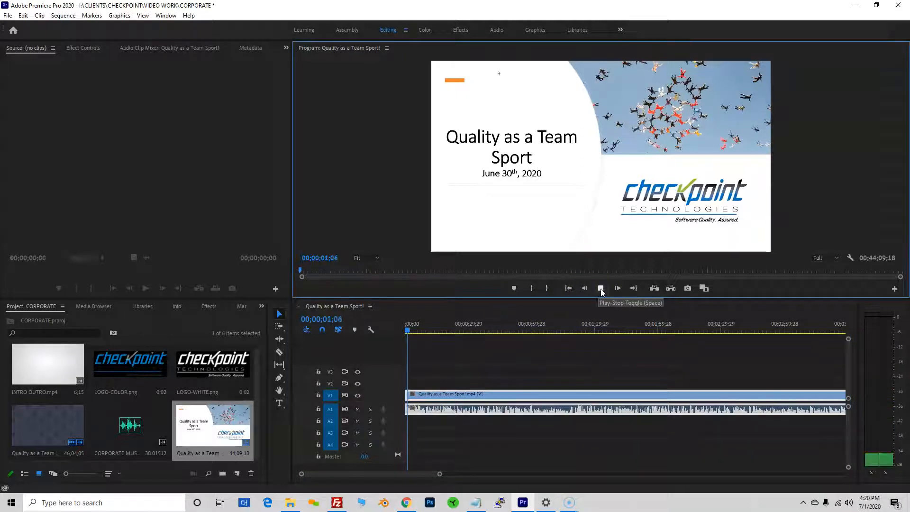
left_click(600, 289)
left_click_drag(440, 474, 375, 477)
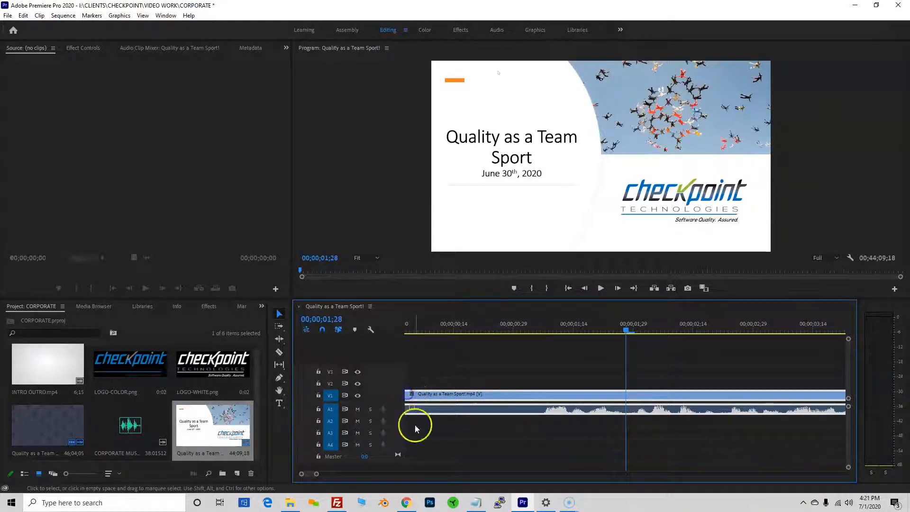
scroll(309, 471, "left", 1)
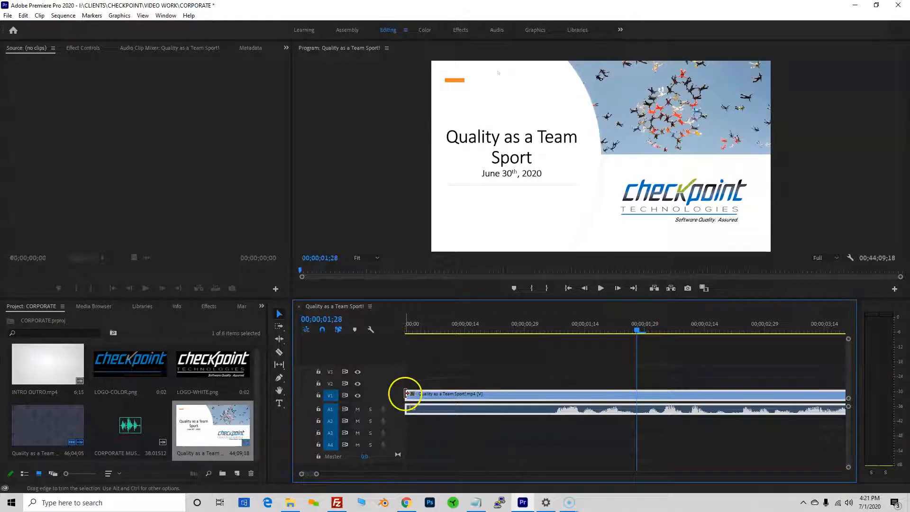
left_click_drag(406, 393, 419, 393)
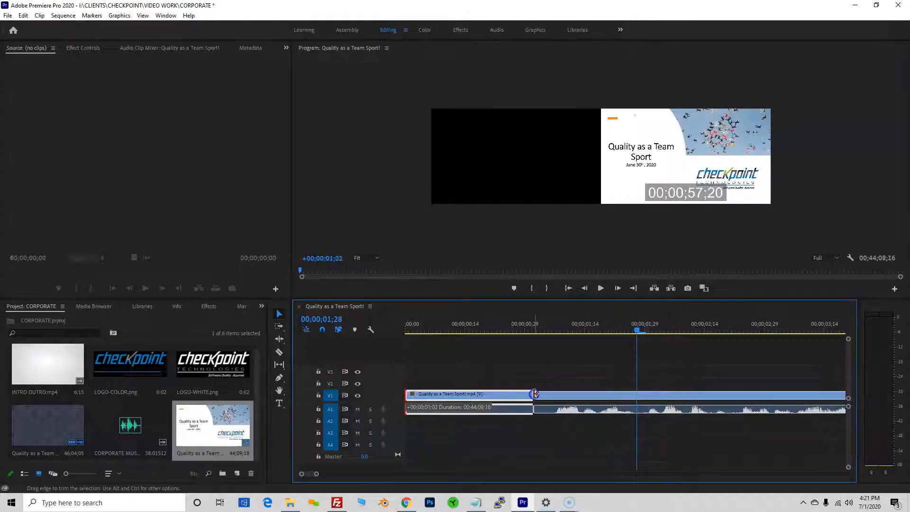
left_click_drag(550, 394, 550, 395)
left_click(554, 409)
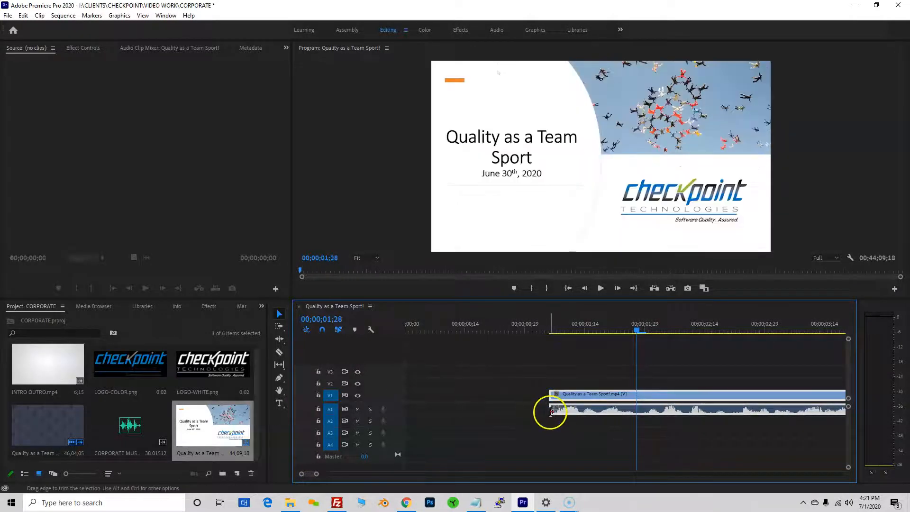
Step: Shift the webinar clip to about 00;05;35 to make room and place INTRO OUTRO.mp4 at the start of track V1
left_click_drag(317, 474, 811, 475)
left_click_drag(589, 396, 638, 396)
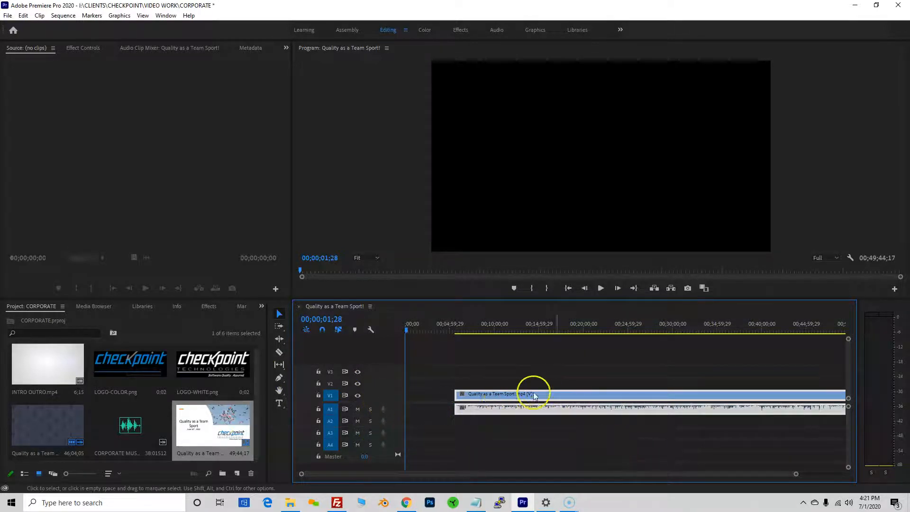
left_click_drag(795, 474, 820, 474)
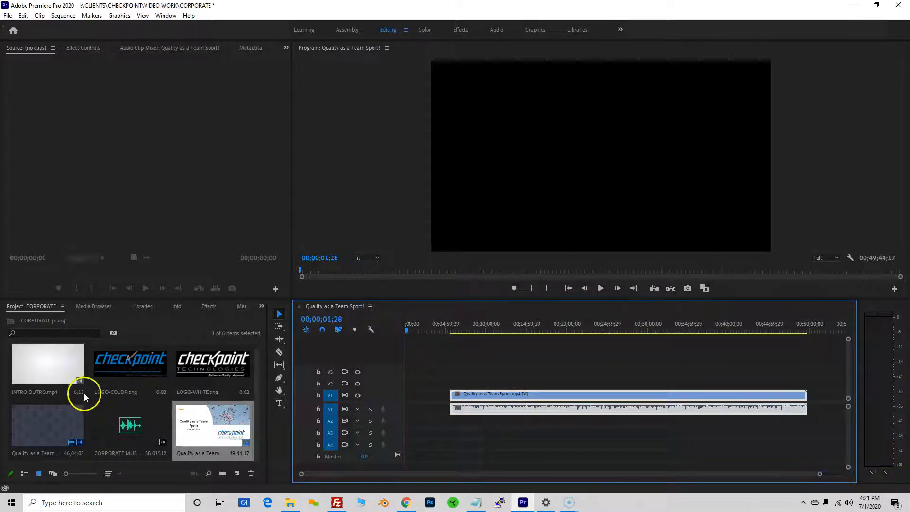
left_click(35, 372)
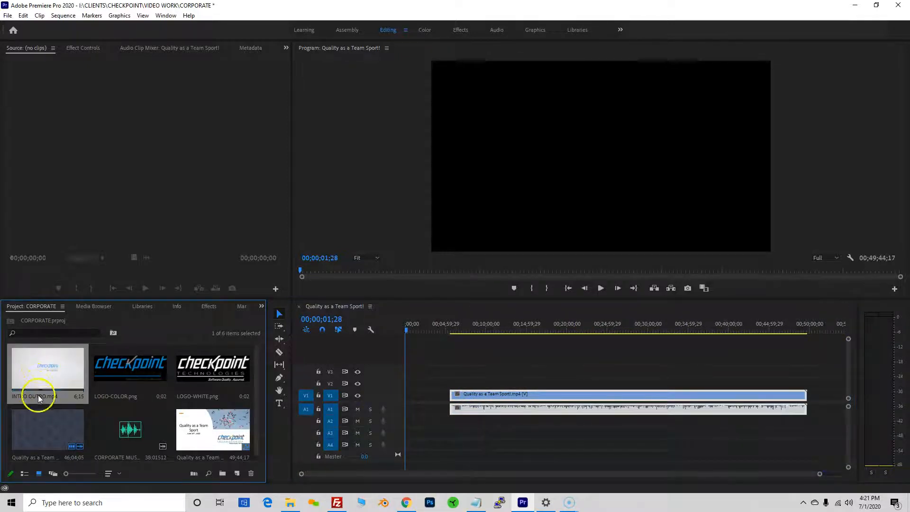
left_click_drag(45, 375, 408, 394)
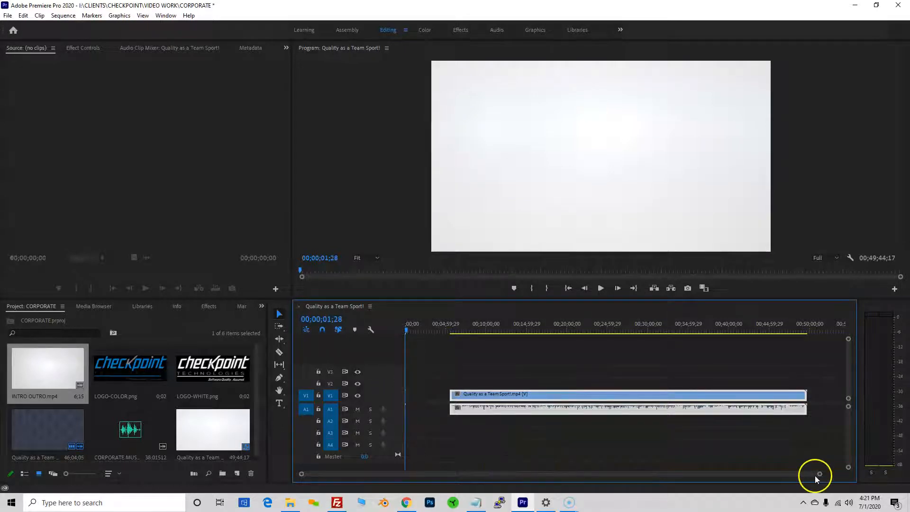
Step: Inspect INTRO OUTRO.mp4 at the start of the timeline and scrub through its logo animation
left_click_drag(821, 475, 654, 476)
left_click_drag(402, 374, 420, 394)
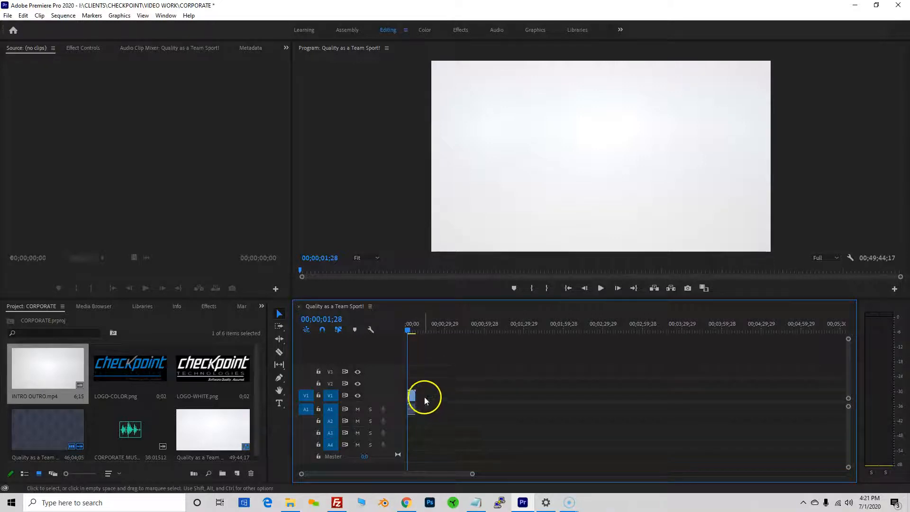
left_click_drag(419, 393, 539, 395)
left_click_drag(420, 396, 489, 396)
left_click_drag(473, 474, 339, 474)
left_click_drag(525, 396, 468, 394)
left_click(459, 332)
left_click_drag(459, 333, 534, 351)
left_click_drag(469, 348, 521, 340)
Step: Move the webinar clip back along V1 so it starts directly after INTRO OUTRO.mp4
left_click_drag(338, 474, 492, 489)
left_click(786, 403)
left_click_drag(802, 393, 449, 403)
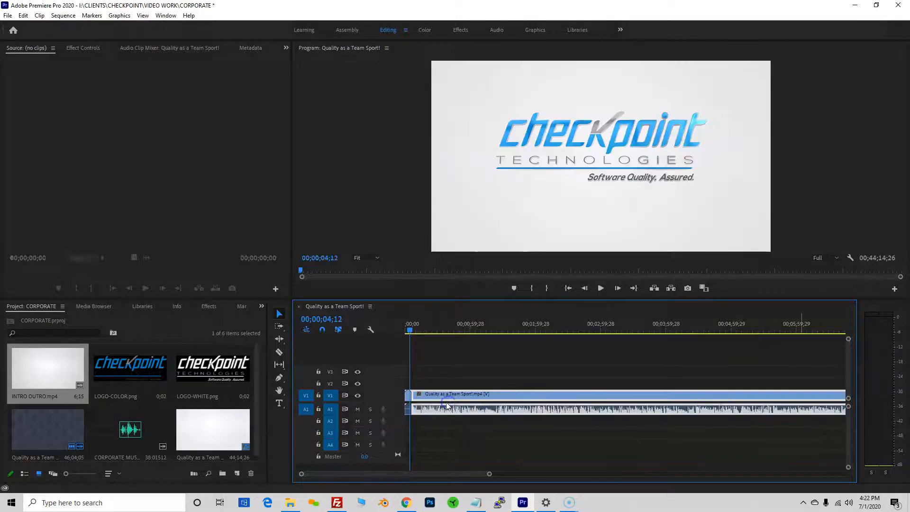
Step: Play the sequence from the beginning to check the transition from the intro into the webinar
left_click_drag(488, 475, 421, 473)
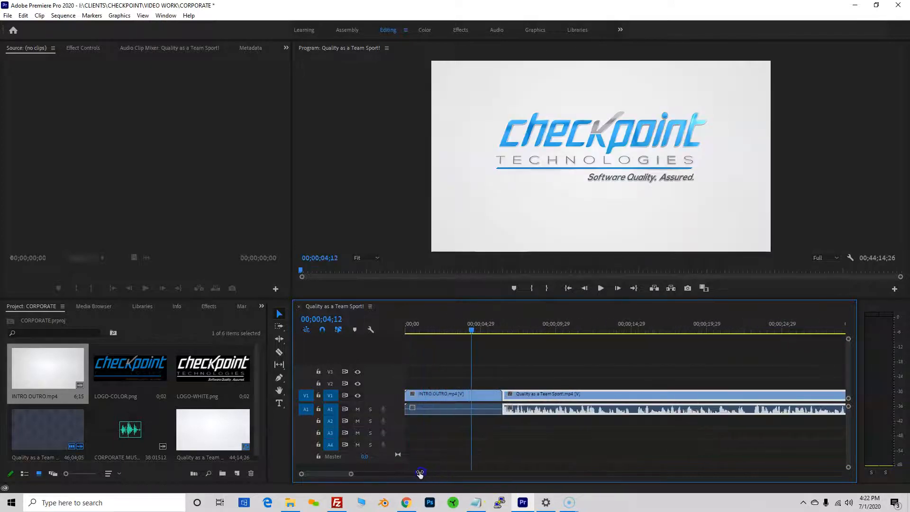
left_click_drag(478, 327, 405, 327)
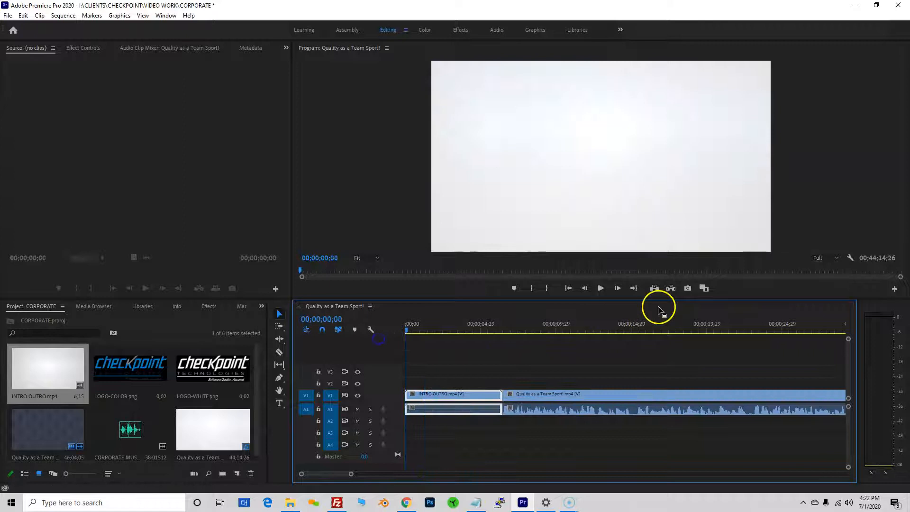
left_click(601, 288)
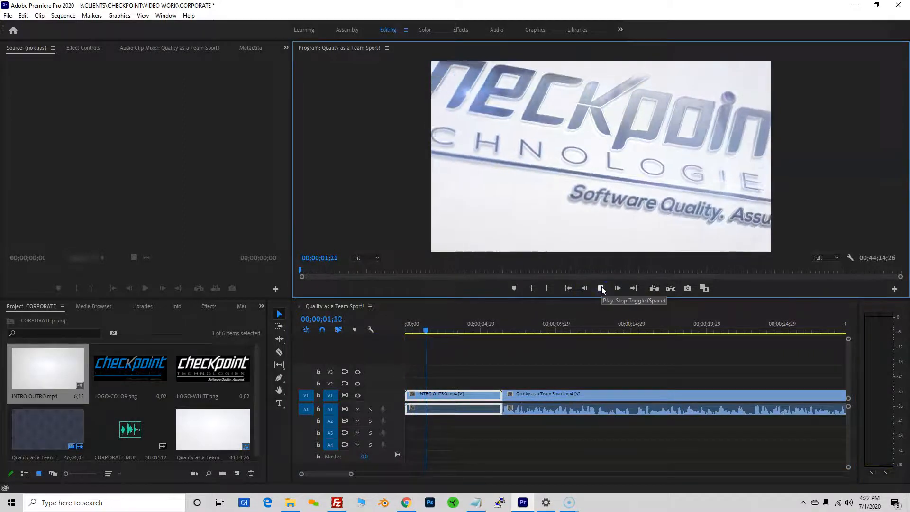
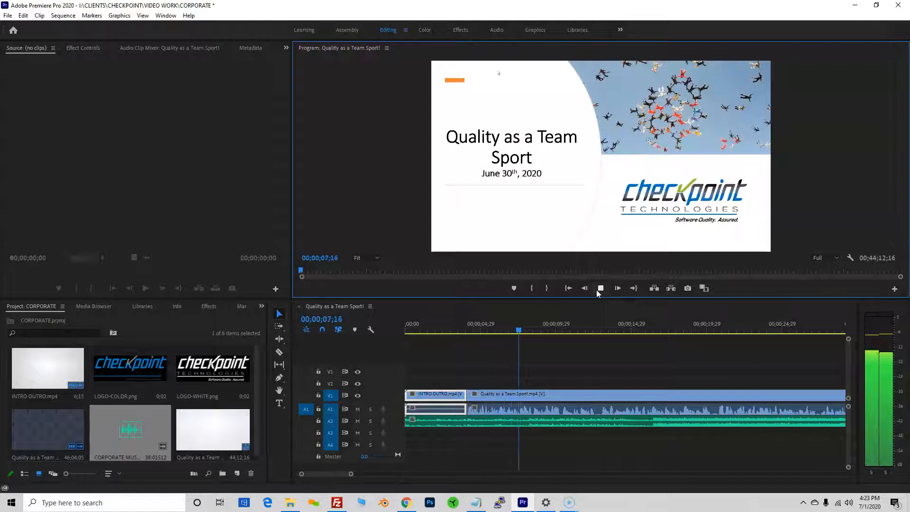
left_click(600, 289)
Step: Select the music clip on A2 and add a volume Level keyframe at 00;00;03;14, just before the webinar begins
left_click(532, 397)
left_click(479, 469)
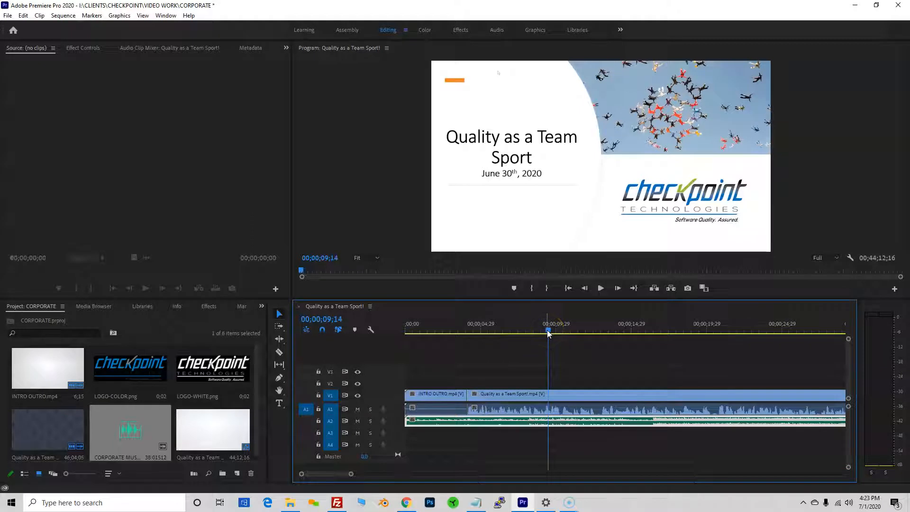
left_click_drag(549, 333, 460, 334)
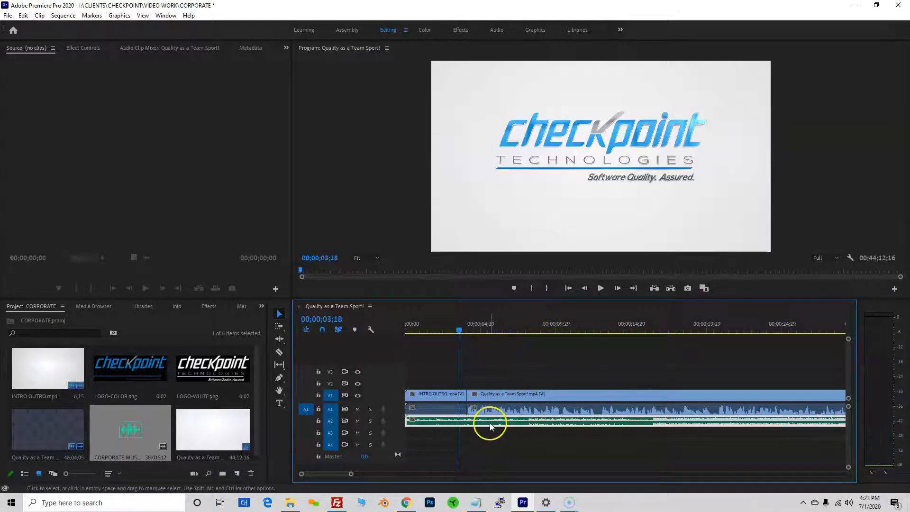
mouse_move(459, 334)
left_mouse_down()
mouse_move(467, 328)
mouse_move(459, 329)
left_mouse_up()
left_click(503, 433)
left_click(386, 146)
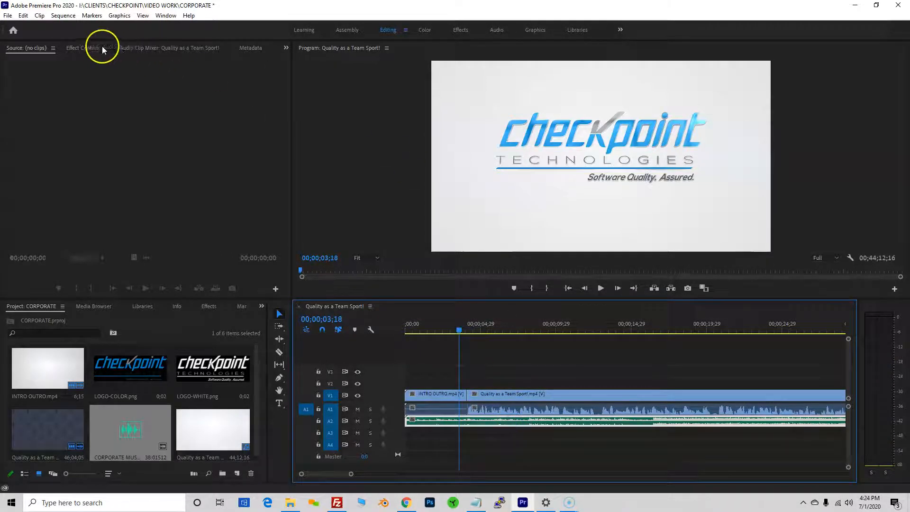
left_click(86, 47)
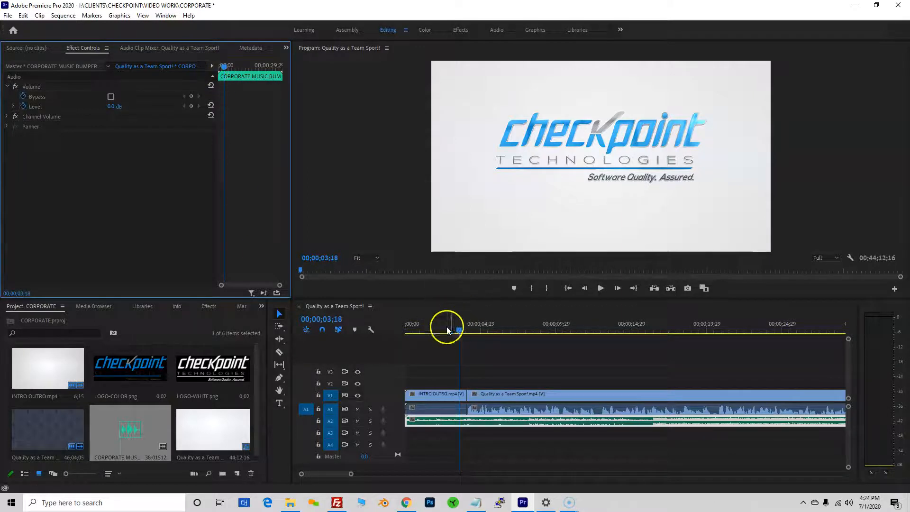
mouse_move(459, 332)
left_mouse_down()
mouse_move(427, 332)
mouse_move(457, 327)
mouse_move(432, 325)
mouse_move(440, 323)
mouse_move(457, 334)
mouse_move(437, 332)
mouse_move(459, 335)
left_mouse_up()
left_click(451, 398)
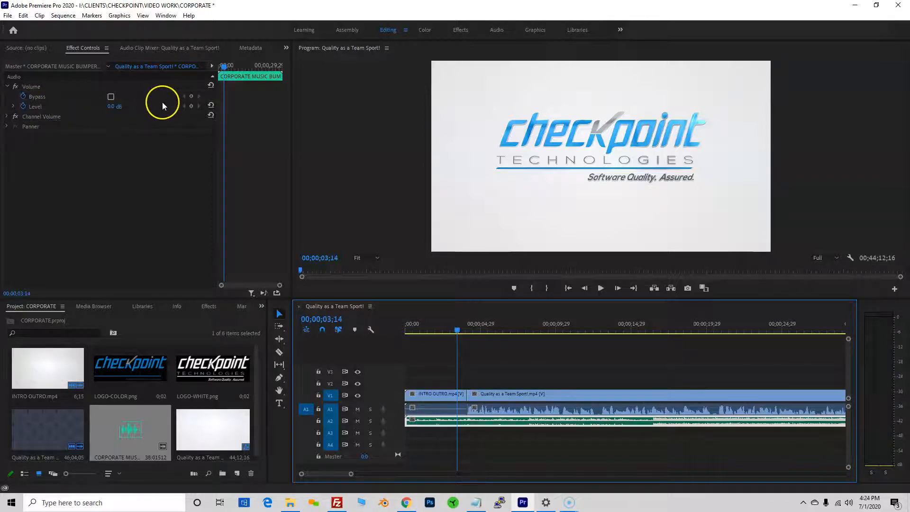
left_click(192, 106)
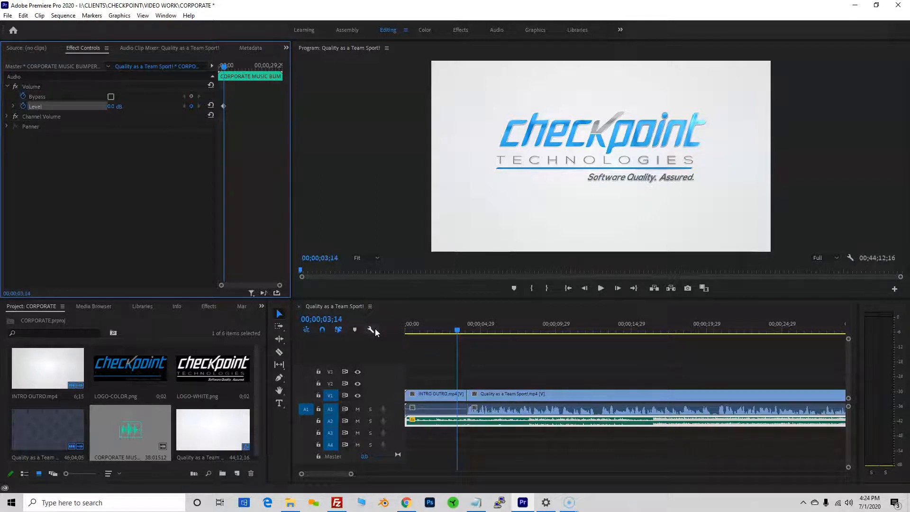
Step: Add a second Level keyframe to the music at 00;00;04;24 and set it to -15 dB
key("space")
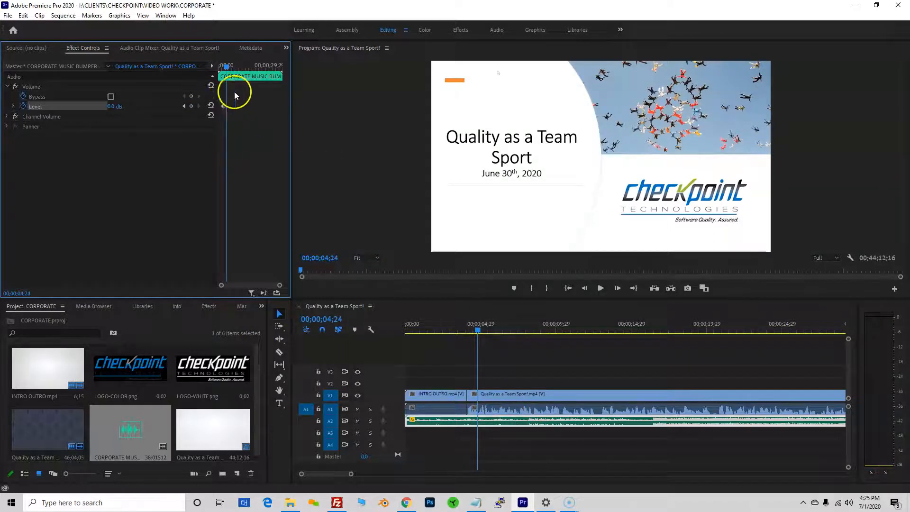
left_click(191, 106)
left_click(114, 107)
Step: Play the opening from the start and add another -15 dB Level keyframe to the music at 00;00;09;28
left_click_drag(478, 331, 372, 278)
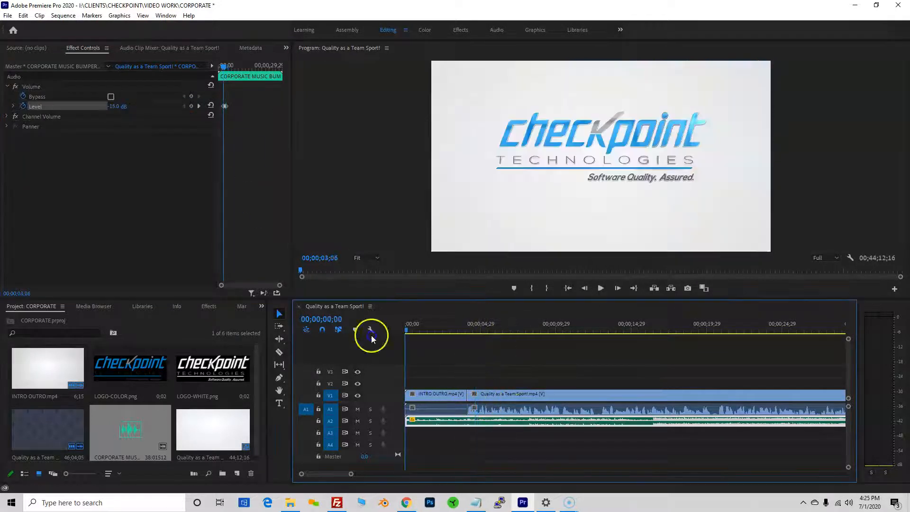
key("space")
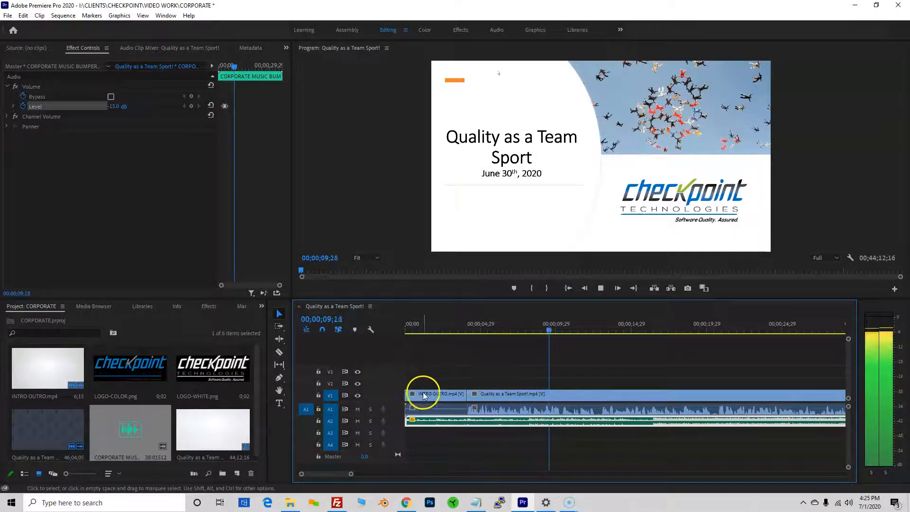
key("space")
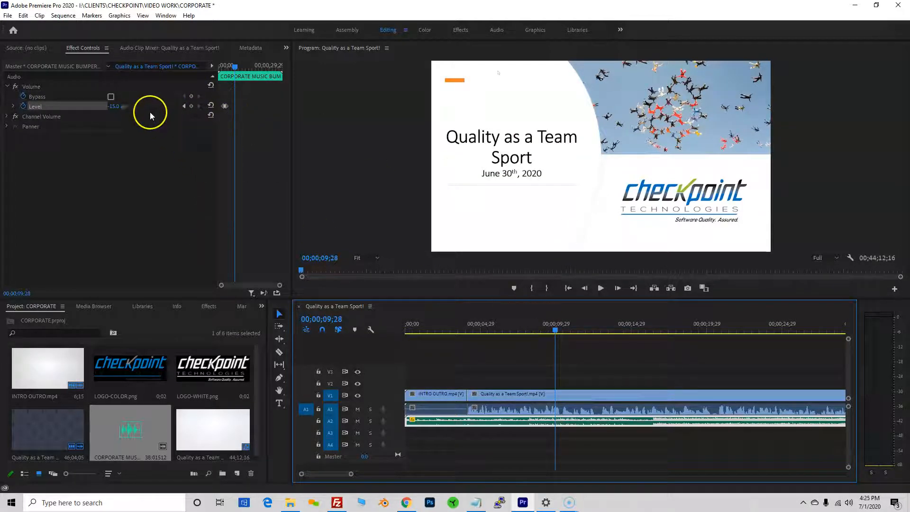
left_click(192, 106)
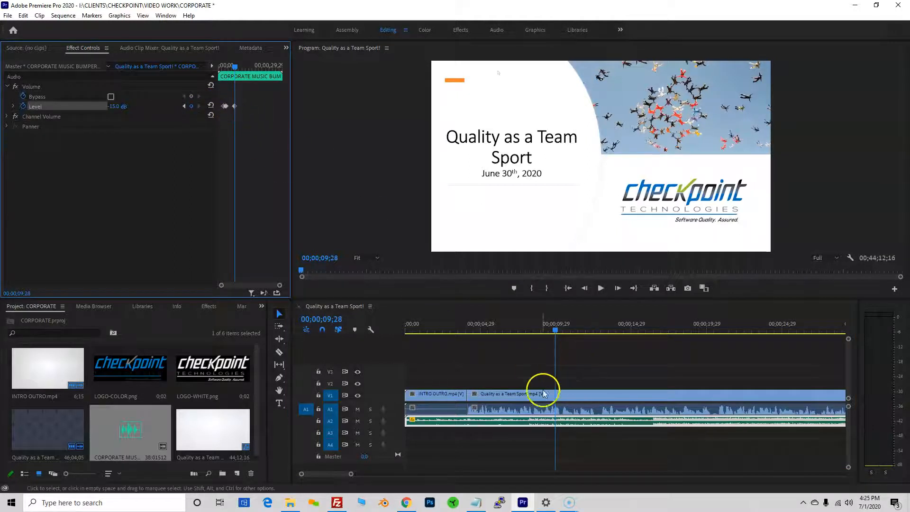
Step: Fade the music out by setting its Level to -255 dB at 00;00;12;24
key("space")
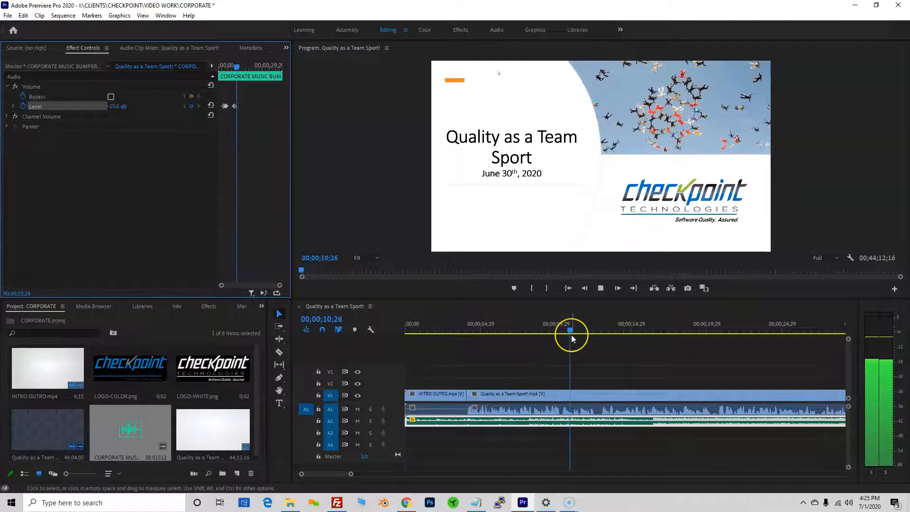
key("space")
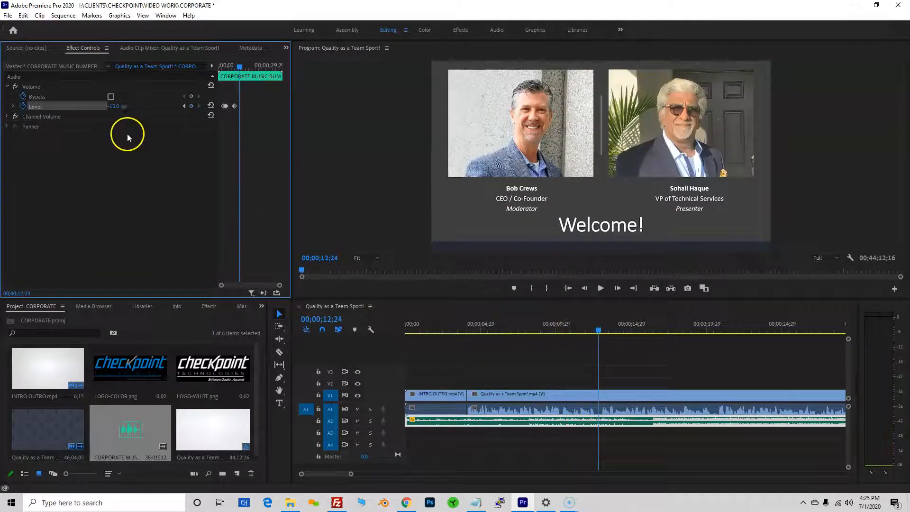
left_click(115, 106)
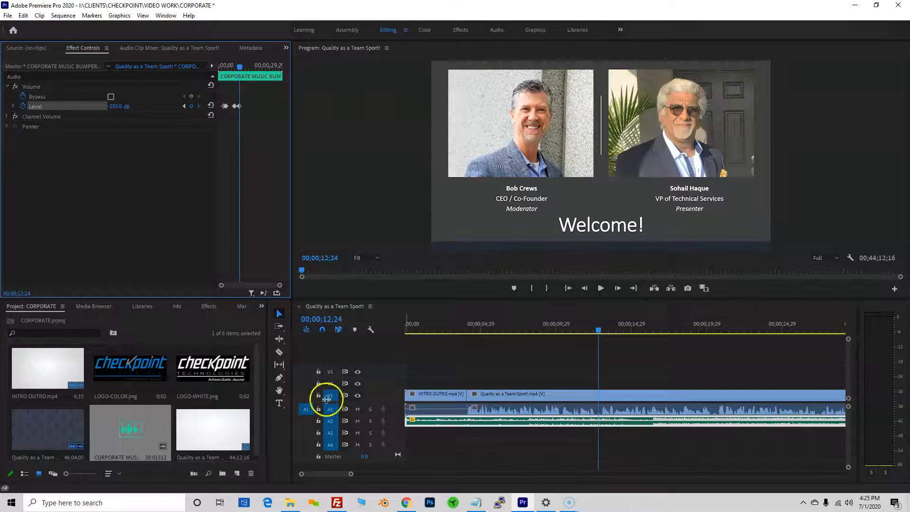
Step: Cut the music clip at 00;00;12;24 with the Razor tool and delete the portion after the cut
left_click(274, 354)
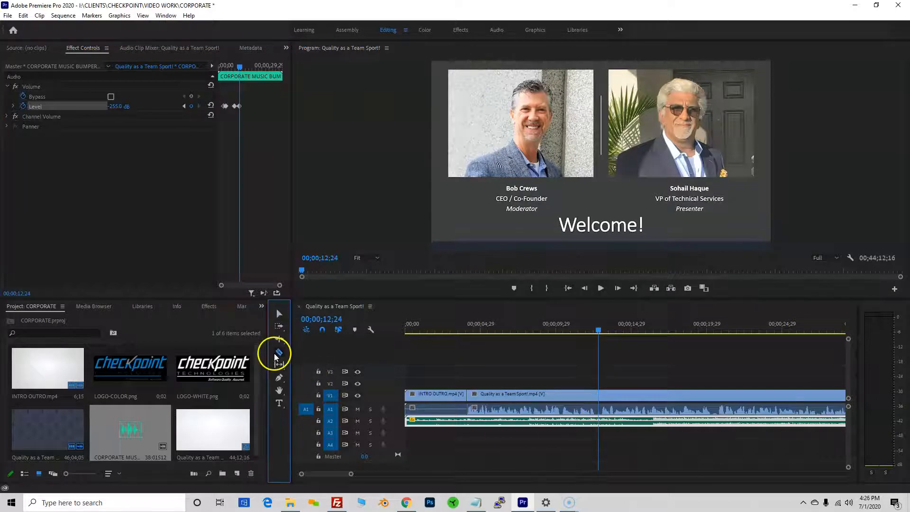
left_click(600, 422)
left_click(520, 368)
left_click(278, 314)
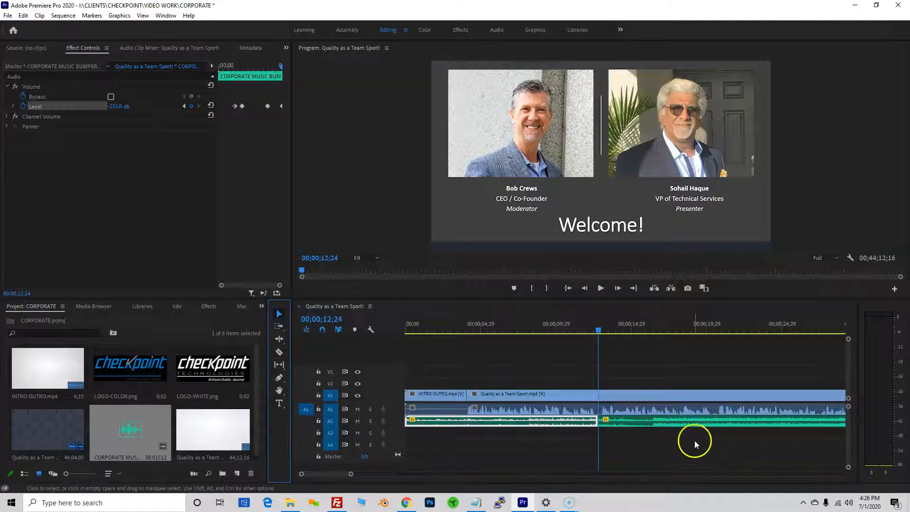
left_click(673, 421)
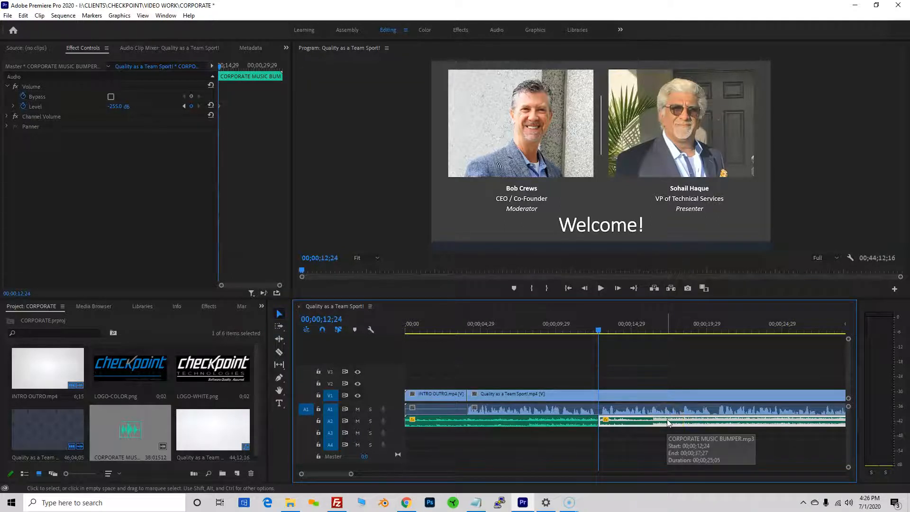
key("Delete")
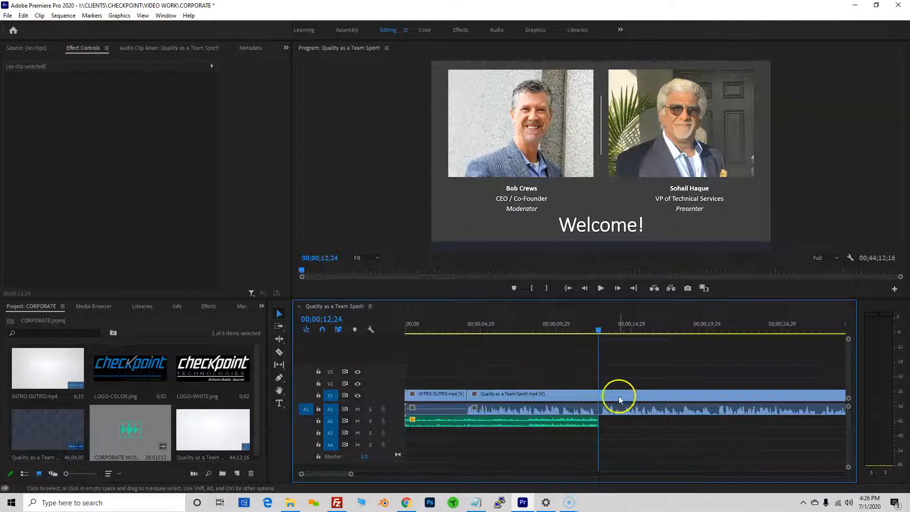
Step: Play the opening from the start to check the intro with the music fading under the speech
left_click_drag(598, 331, 297, 354)
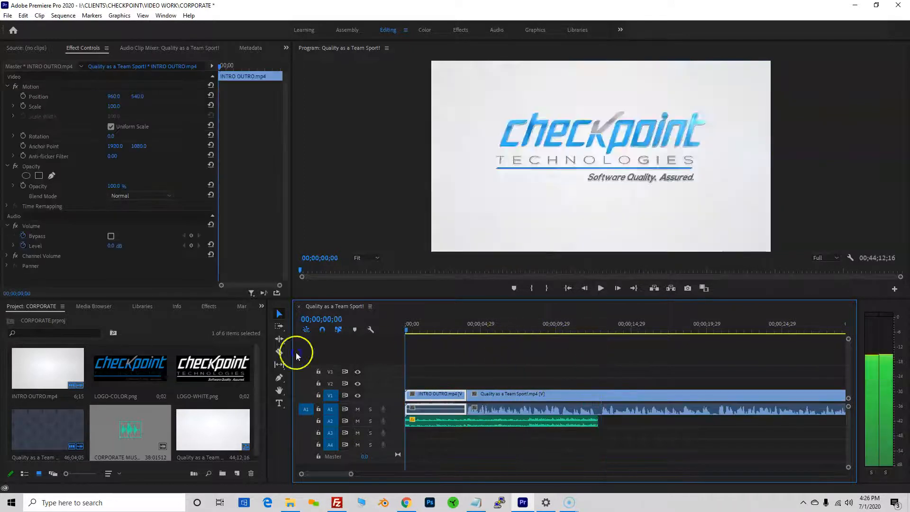
key("space")
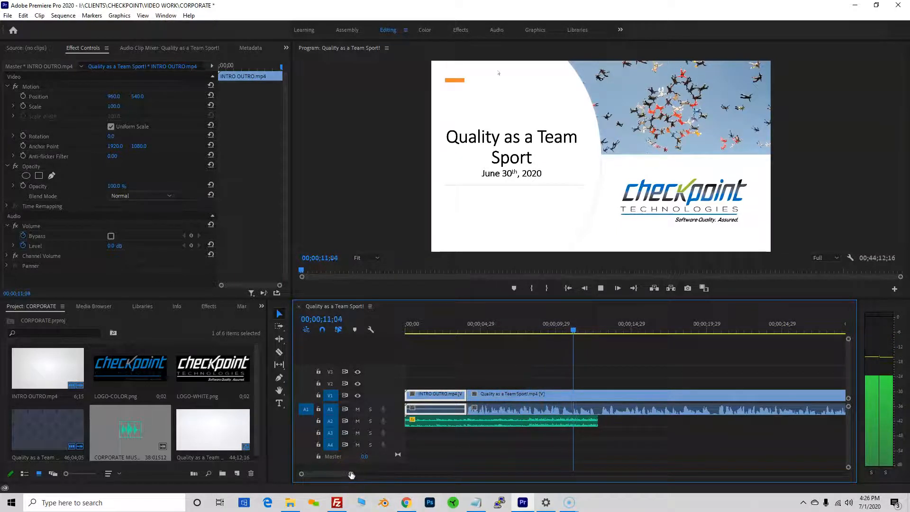
left_click_drag(351, 474, 421, 475)
left_click(583, 413)
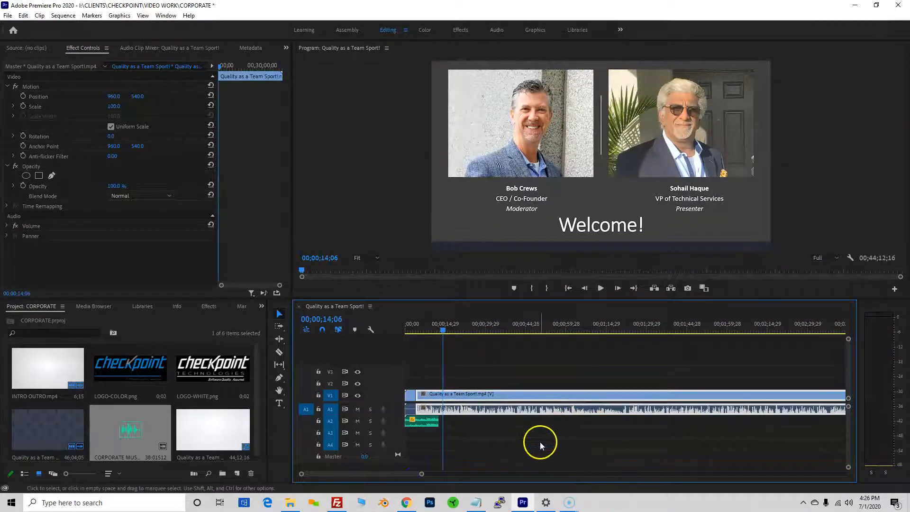
Step: Place LOGO-COLOR.png on V2 from the webinar clip's start, with the playhead at 00;01;39;16 for previewing it over a slide
left_click_drag(422, 475, 806, 475)
left_click(383, 408)
mouse_move(408, 331)
left_mouse_down()
mouse_move(649, 336)
mouse_move(419, 342)
left_mouse_up()
left_click(504, 331)
left_click(805, 475)
left_click_drag(808, 477, 621, 480)
left_click(140, 375)
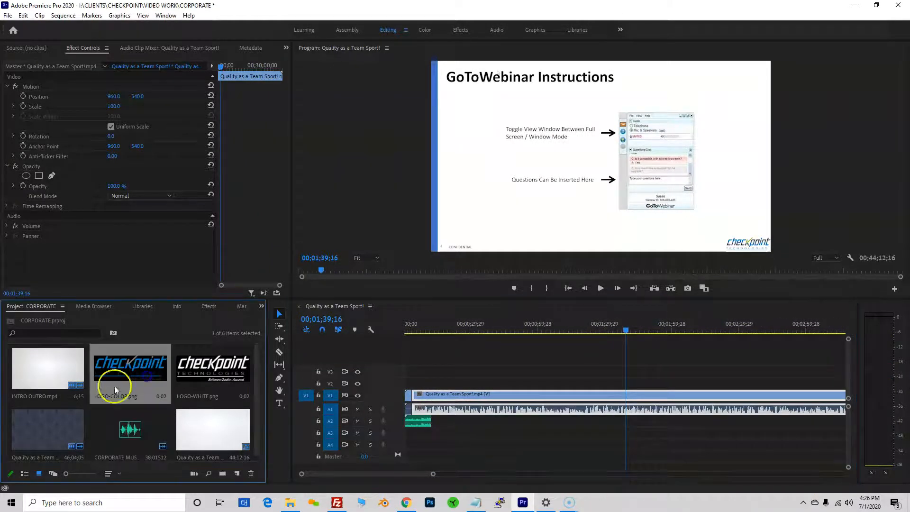
left_click_drag(134, 373, 719, 382)
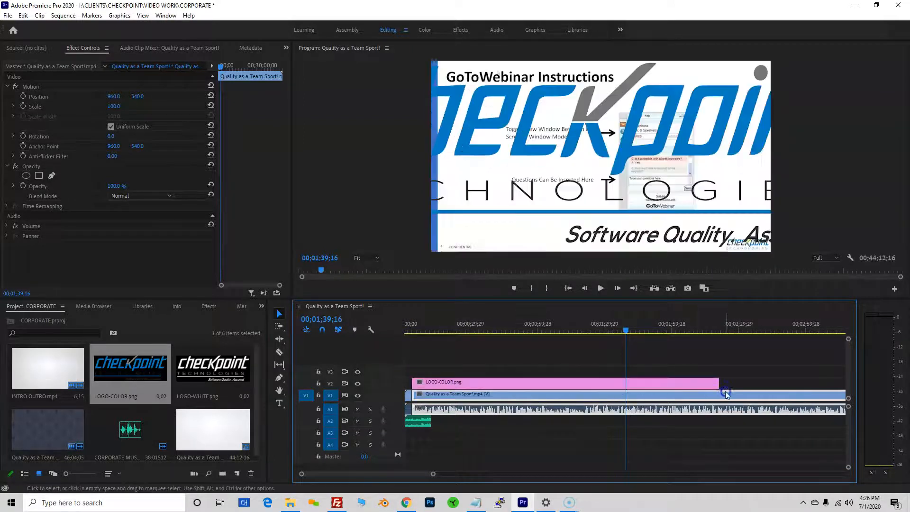
left_click_drag(420, 384, 411, 383)
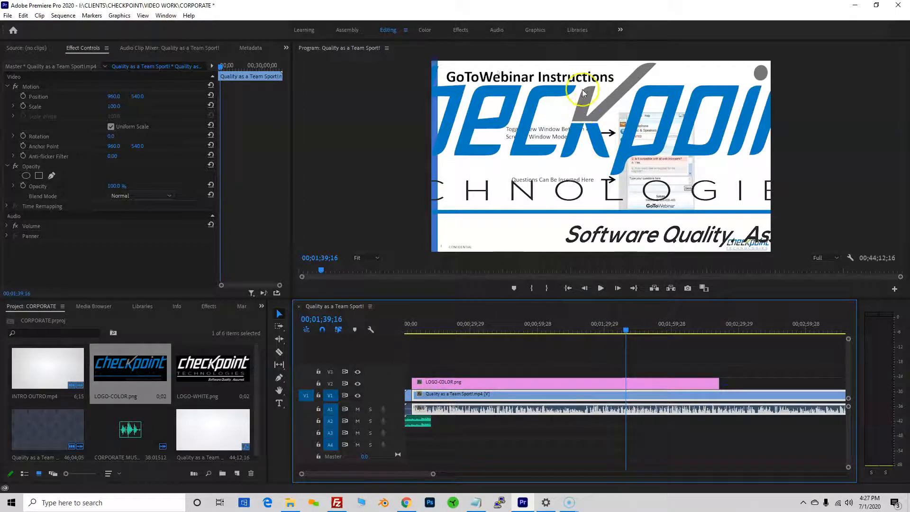
Step: Select the LOGO-COLOR.png clip on V2 and reduce its Scale to 13
left_click(599, 142)
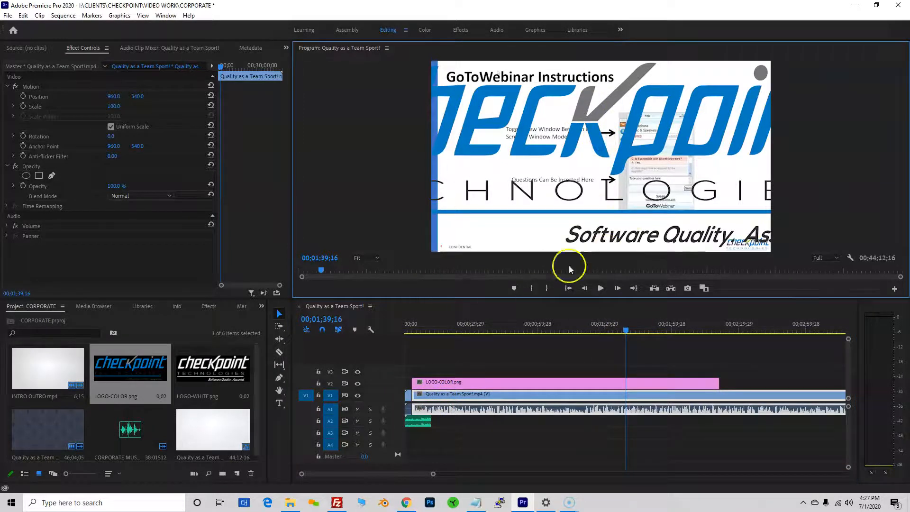
left_click(537, 384)
key("ctrl+s")
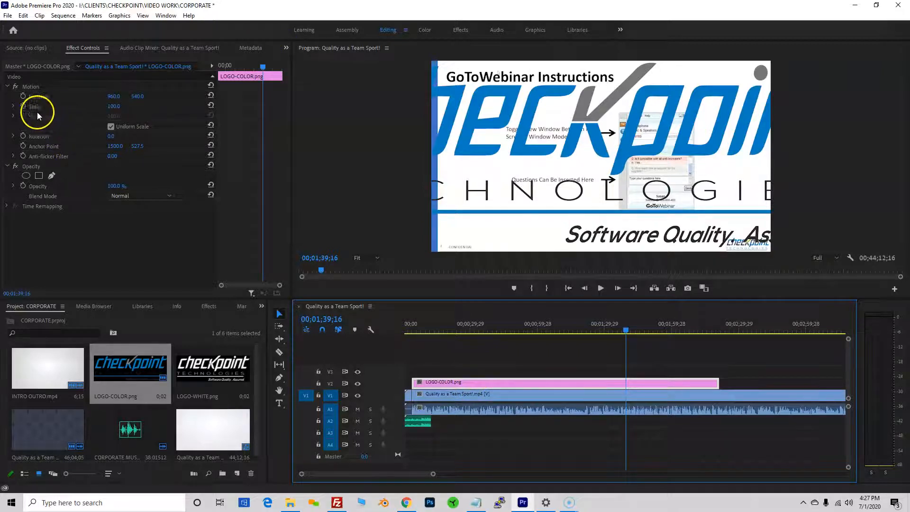
mouse_move(108, 109)
left_mouse_down()
mouse_move(87, 109)
mouse_move(110, 105)
left_mouse_up()
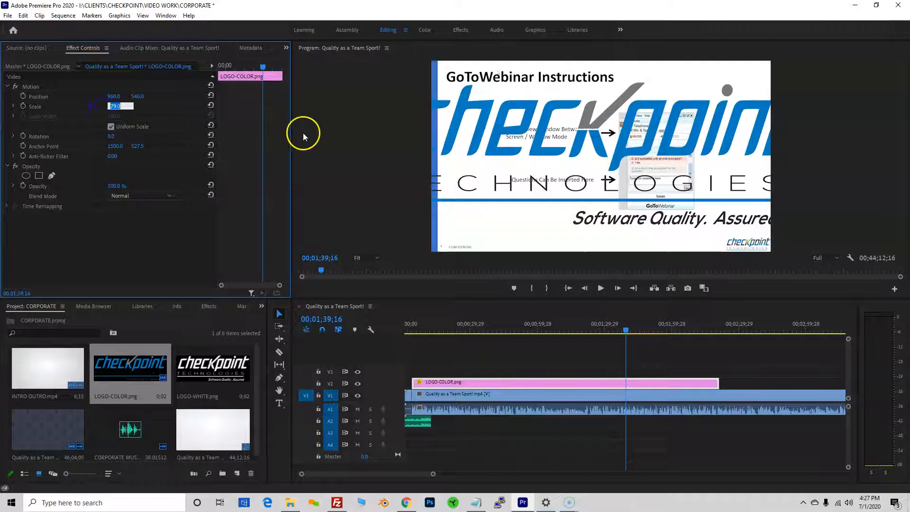
type("50")
key("Return")
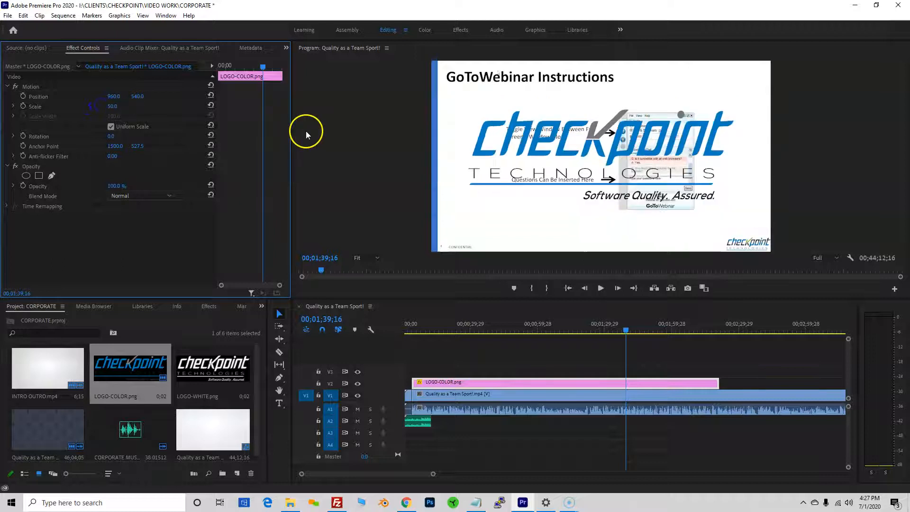
left_click_drag(114, 109, 95, 106)
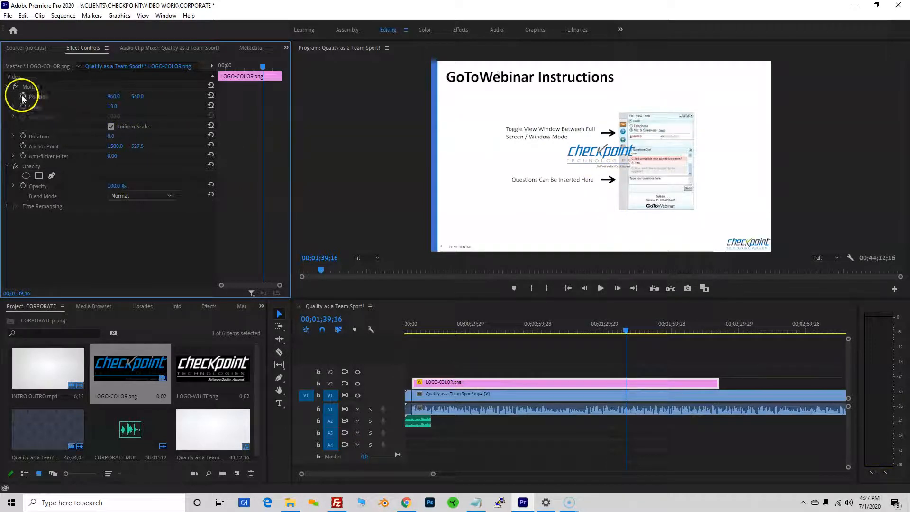
Step: Set the logo's Position to 288, 966 and extend its V2 clip to the end of the webinar clip
left_click_drag(107, 99, 50, 98)
mouse_move(137, 96)
left_mouse_down()
mouse_move(314, 95)
mouse_move(97, 93)
mouse_move(337, 101)
mouse_move(141, 97)
left_mouse_up()
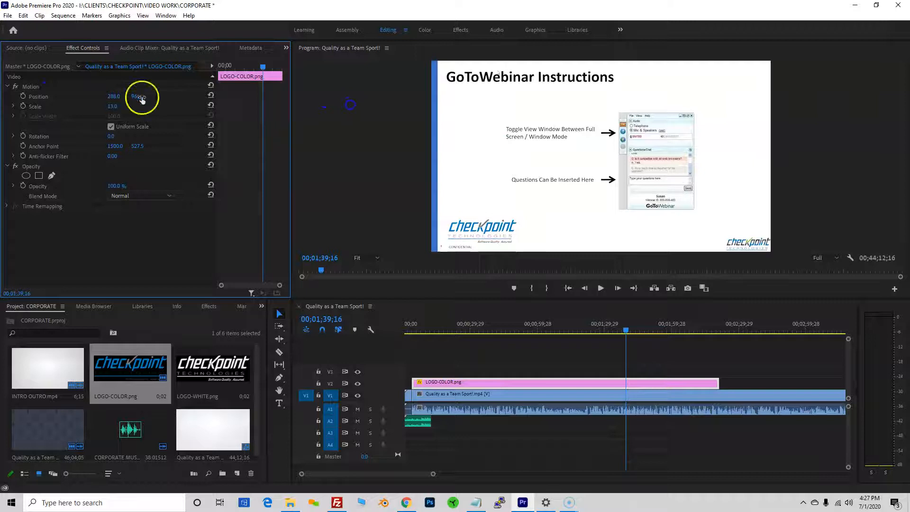
left_click_drag(433, 473, 802, 470)
left_click_drag(424, 382, 798, 382)
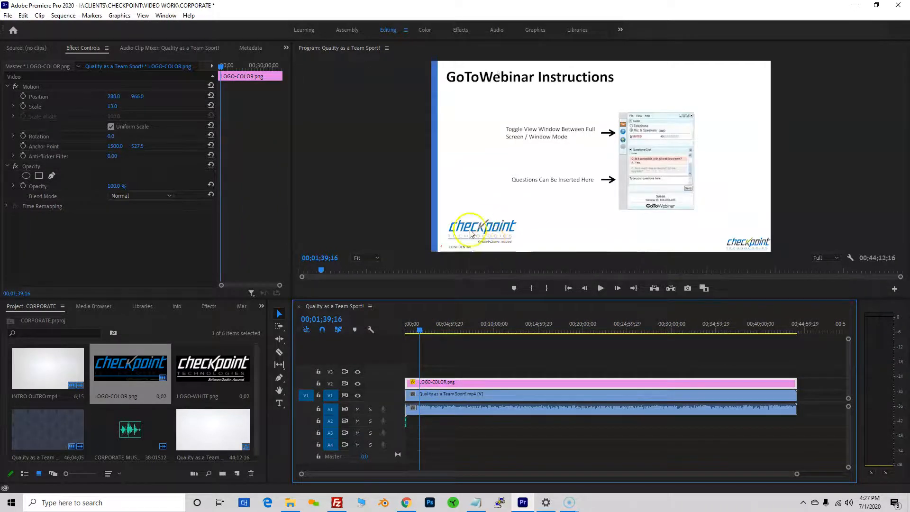
Step: Check the logo over the Q & A slide at 00;39;29;18 and delete the LOGO-COLOR.png clip from V2
left_click_drag(455, 326, 756, 327)
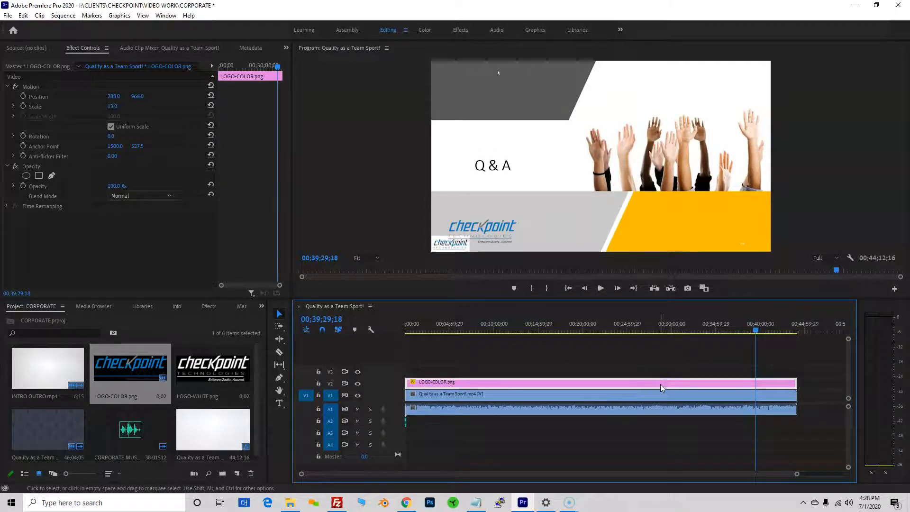
key("Delete")
Step: Place INTRO OUTRO.mp4 on V2 so that it starts at the end of the webinar clip
left_click(740, 386)
left_click(788, 326)
left_click(604, 465)
left_click_drag(790, 329, 795, 329)
left_click_drag(797, 474, 629, 474)
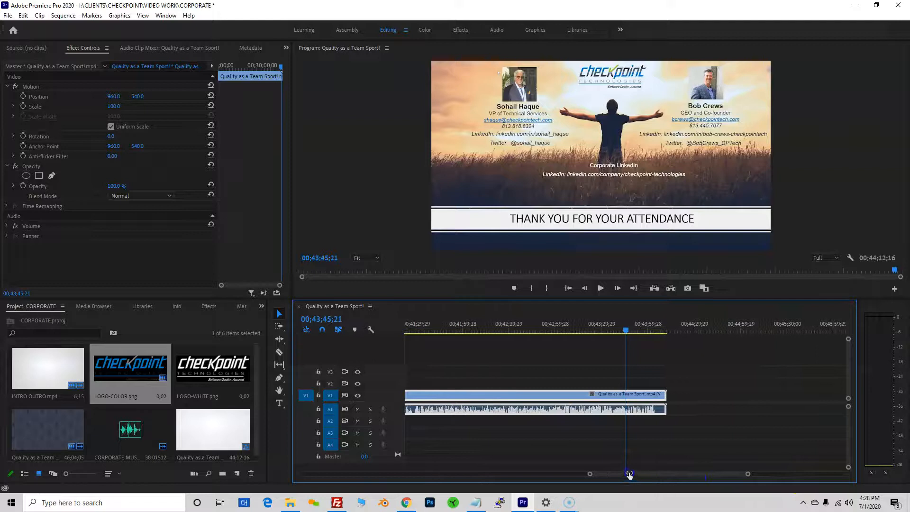
left_click_drag(47, 370, 663, 379)
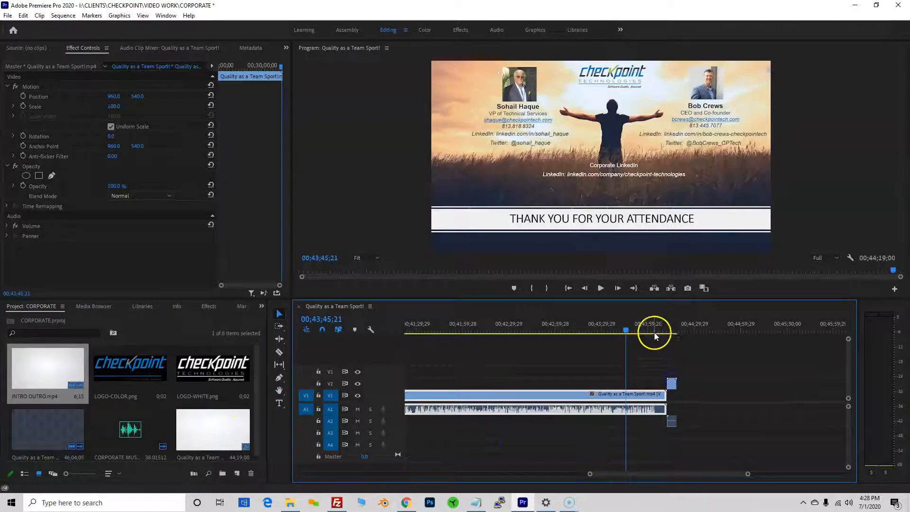
Step: Play the closing speech and trim the webinar clip's end to 00;44;04;18, just after the talking stops
left_click(651, 330)
left_click_drag(652, 328, 653, 328)
left_click_drag(748, 474, 717, 474)
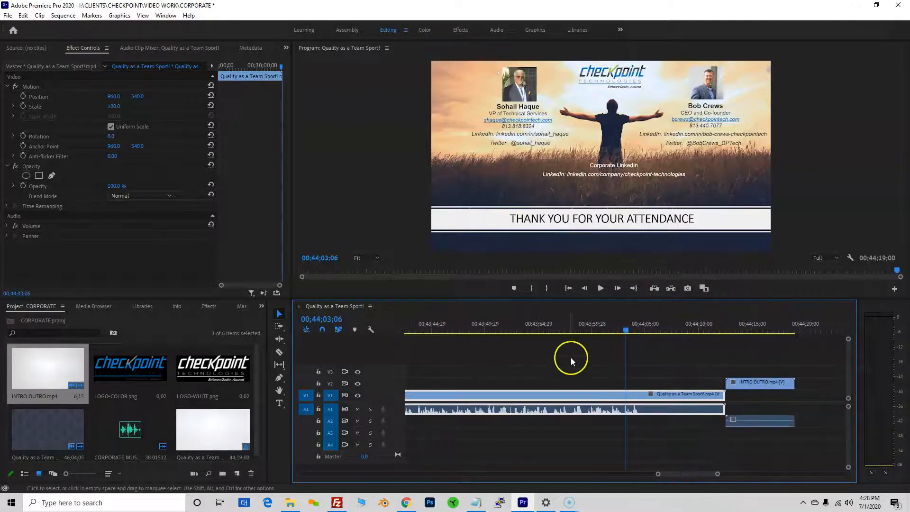
left_click(601, 288)
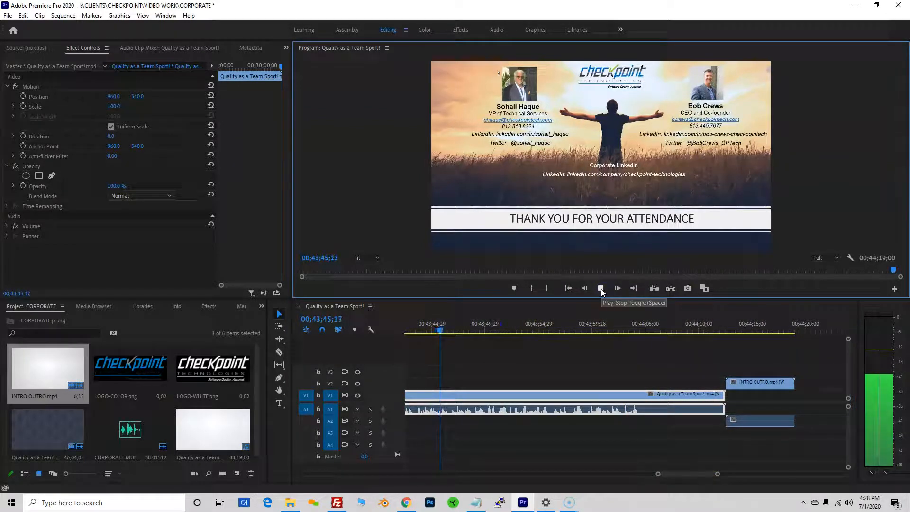
left_click_drag(599, 321, 580, 327)
left_click(601, 288)
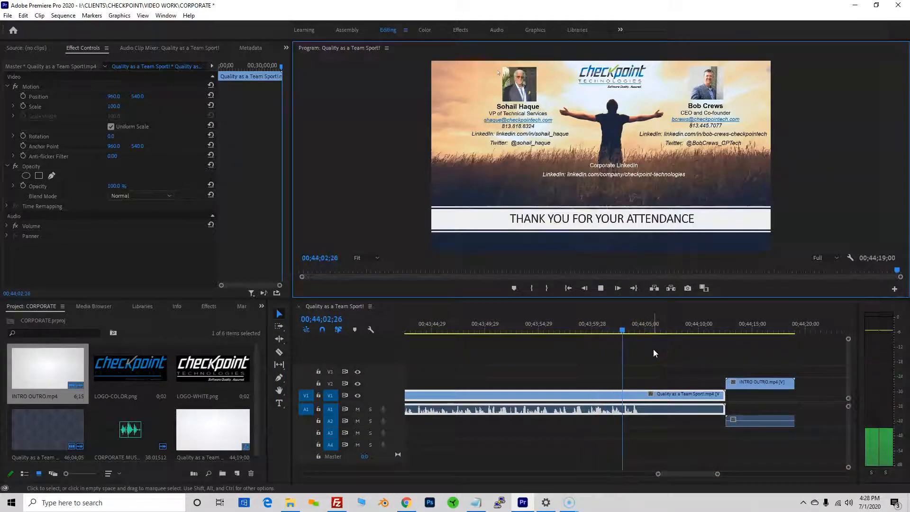
key("space")
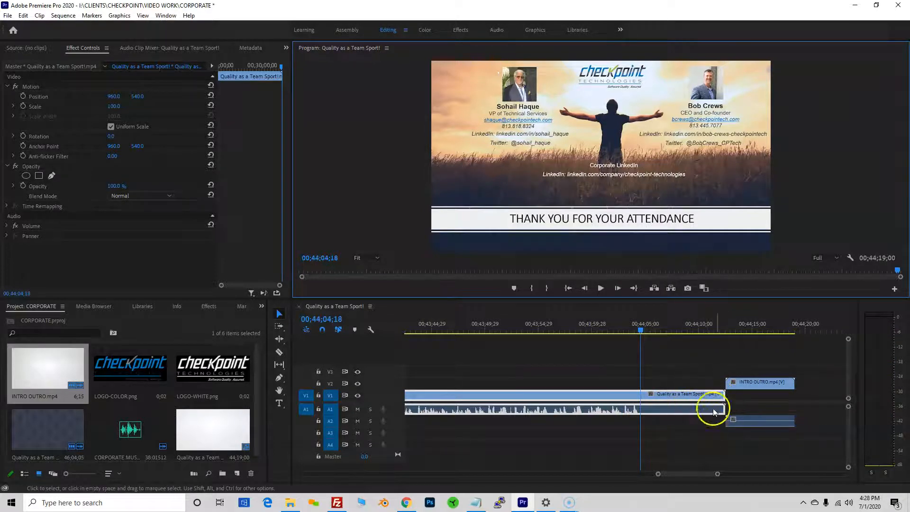
left_click_drag(729, 398, 641, 397)
Step: Move the outro clip on V2 to start at the trimmed webinar's end and play across the cut
left_click(751, 385)
left_click_drag(752, 385, 670, 388)
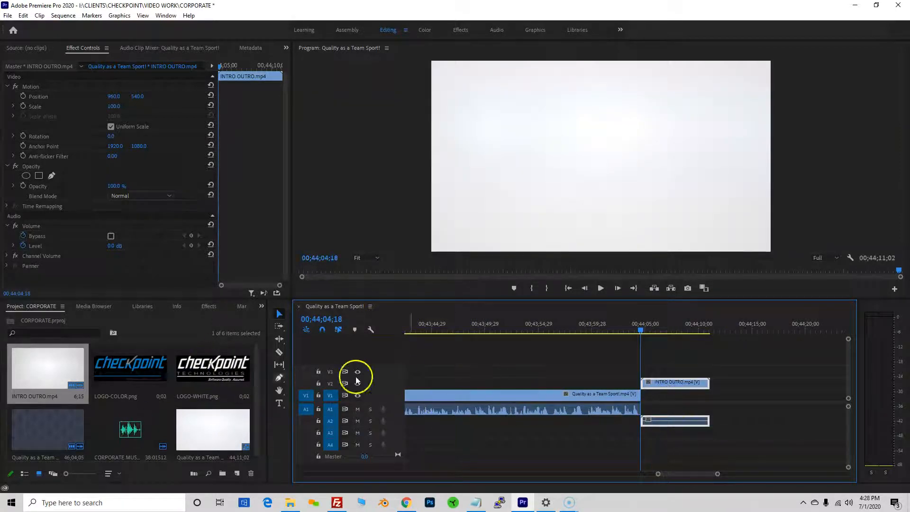
left_click_drag(640, 332, 634, 332)
key("space")
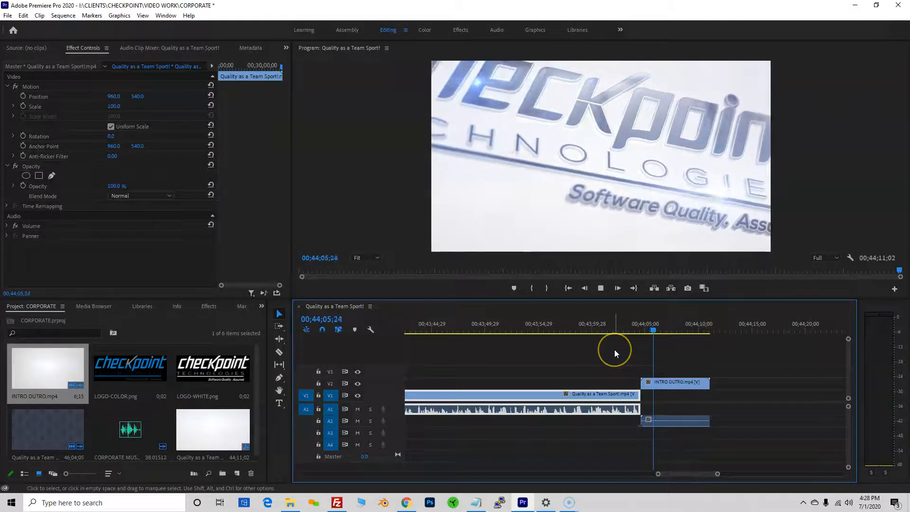
left_click(639, 341)
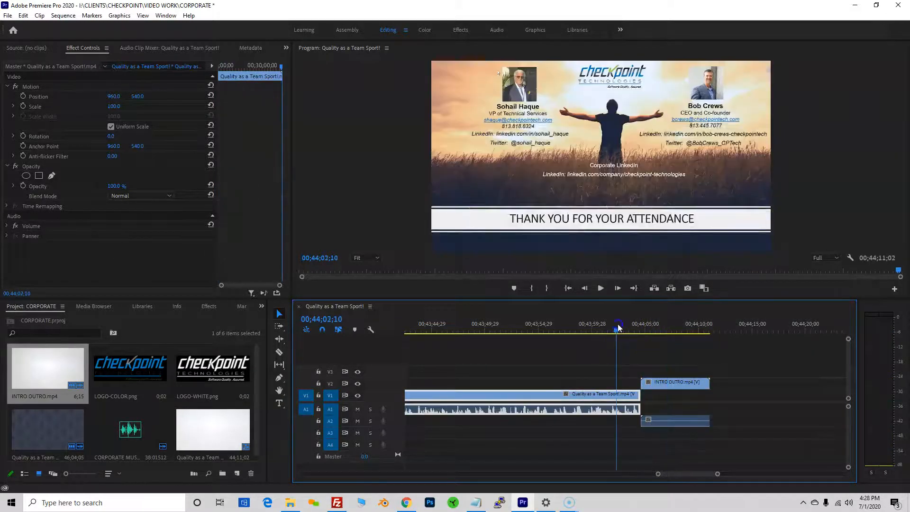
Step: Place the corporate music clip on A3 from about 00;43;48;03 and play it under the closing speech
left_click(126, 429)
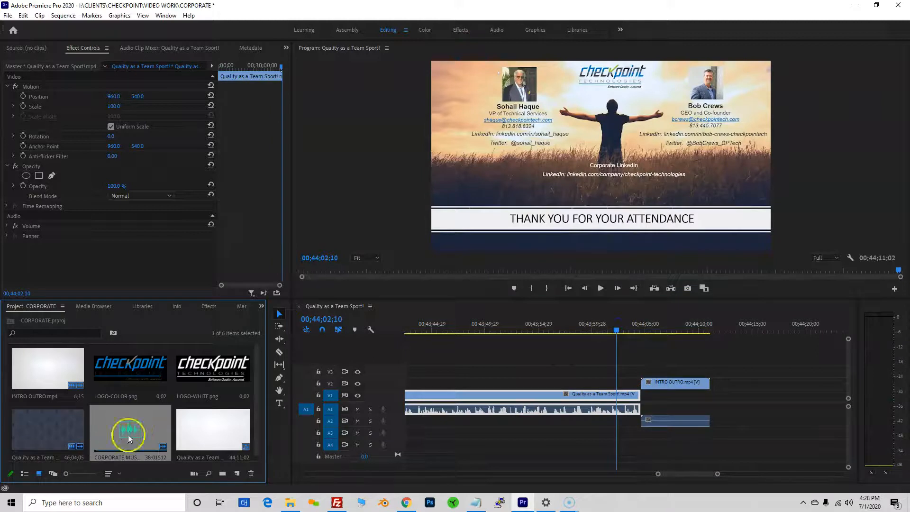
left_click_drag(226, 409, 493, 433)
left_click(445, 327)
key("space")
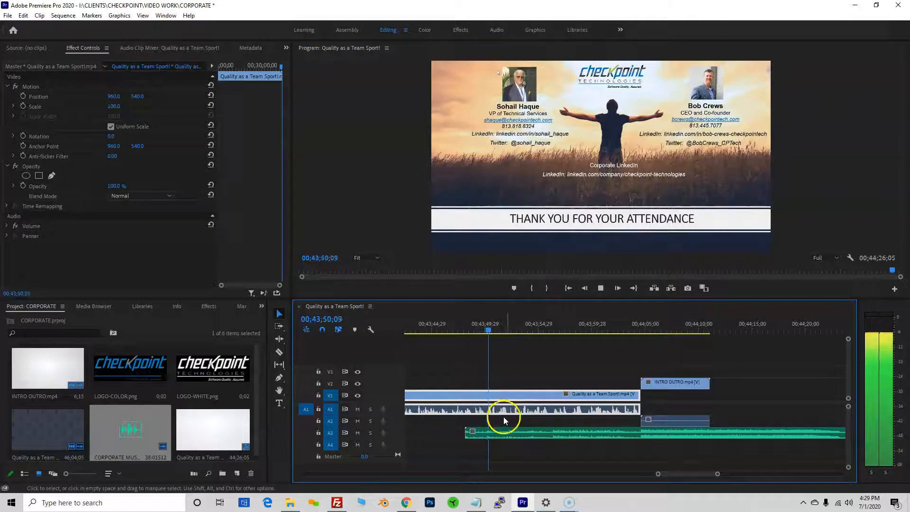
Step: Set the closing music clip's Level to -25 dB at its start, 00;43;48;03
left_click_drag(719, 473, 736, 474)
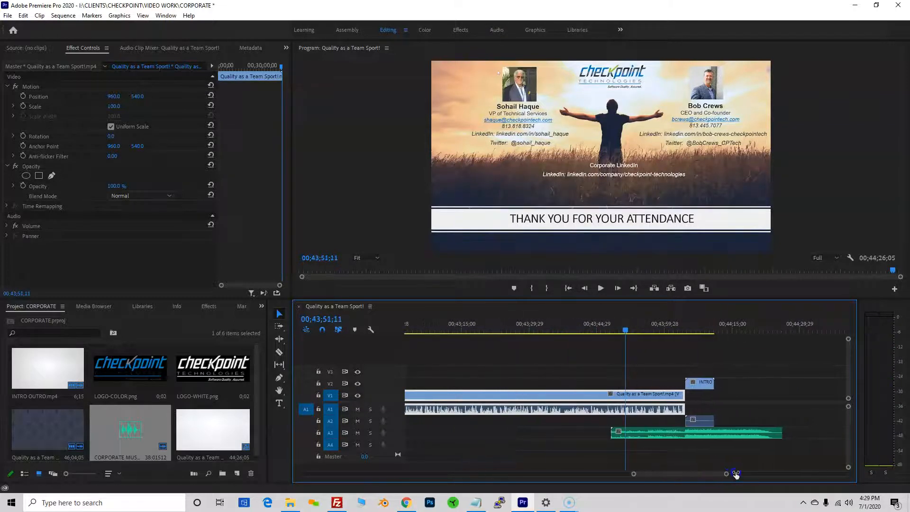
left_click(651, 431)
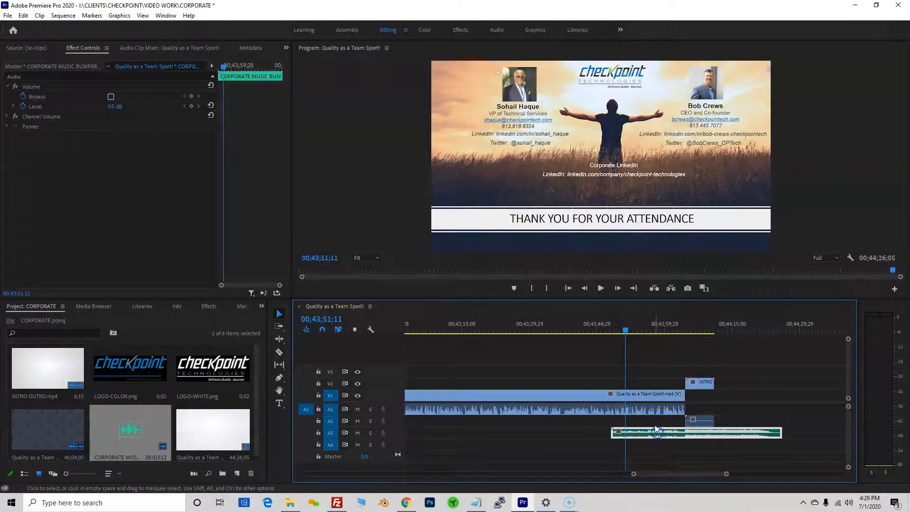
left_click_drag(728, 475, 707, 474)
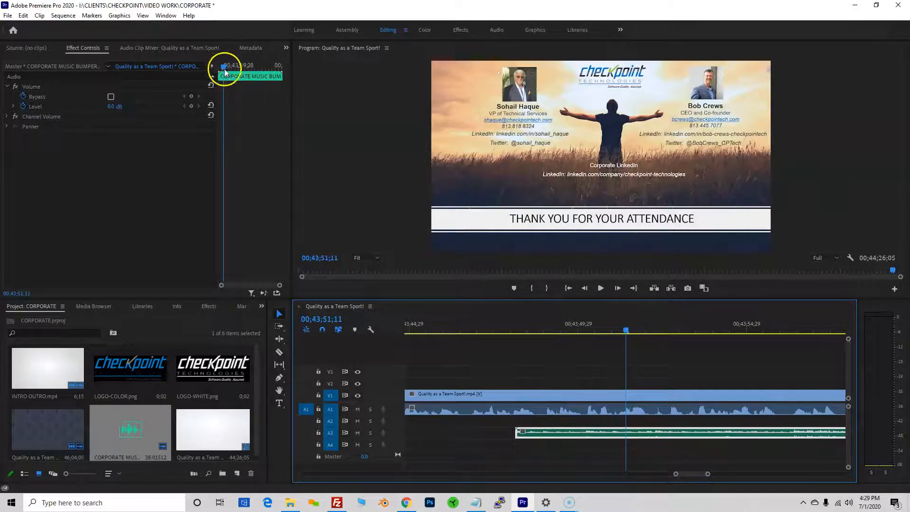
left_click_drag(226, 69, 222, 65)
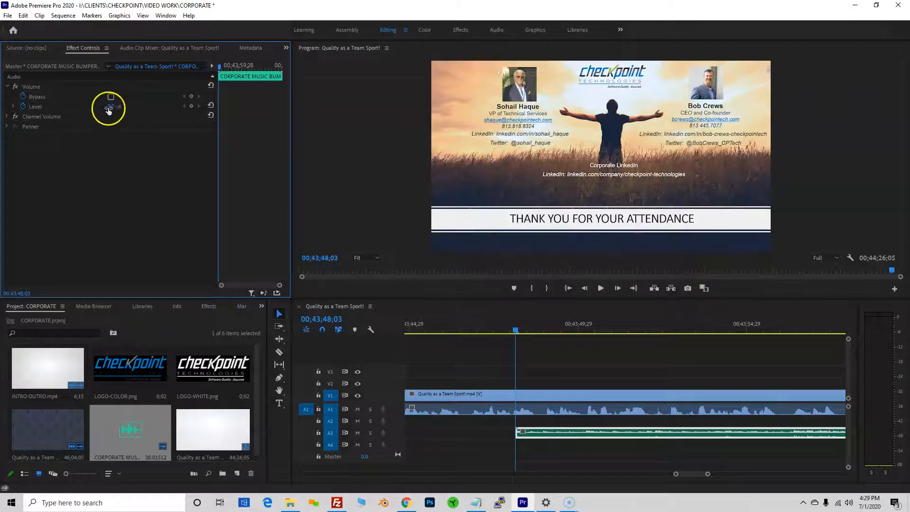
type("-25")
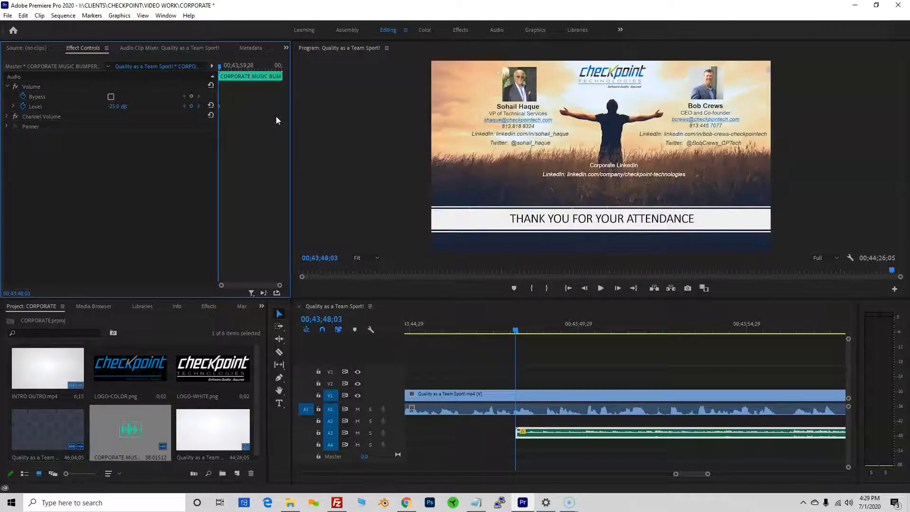
Step: Apply a Constant Power crossfade to the beginning of the closing music clip on A3
left_click(210, 307)
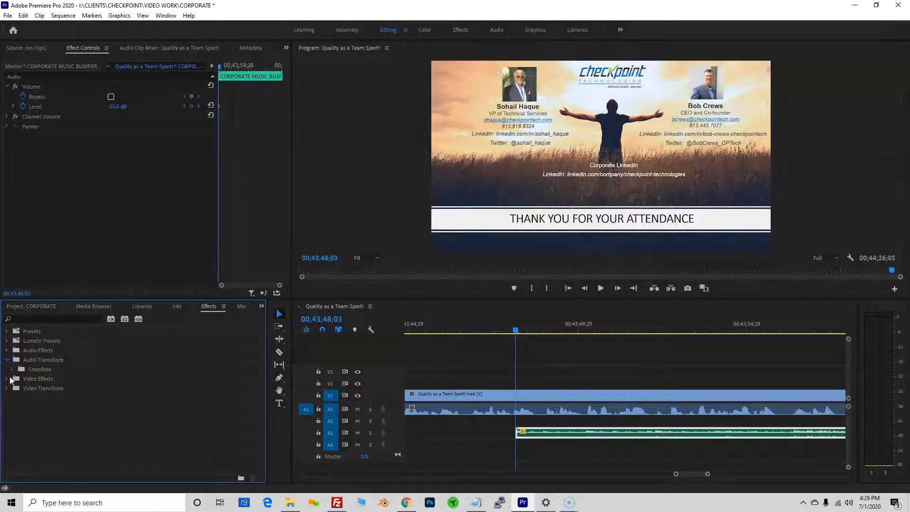
left_click(11, 370)
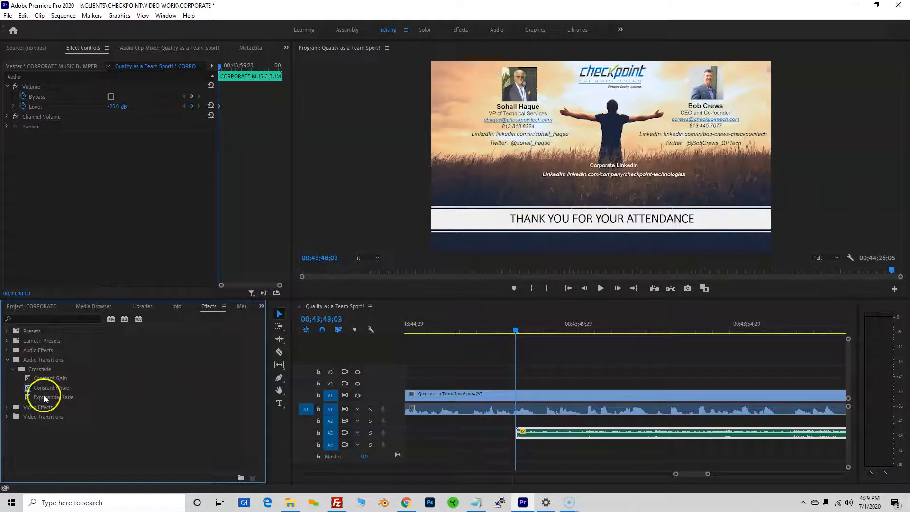
left_click(60, 389)
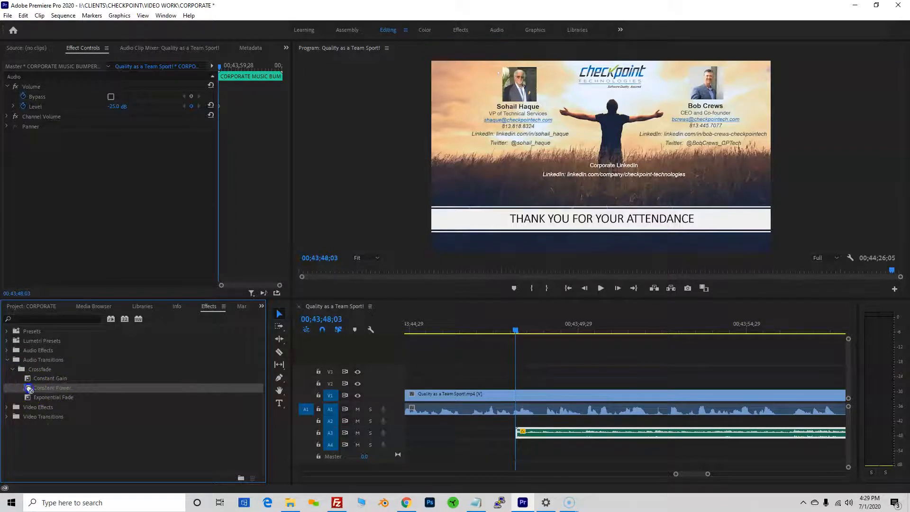
left_click_drag(128, 390, 431, 425)
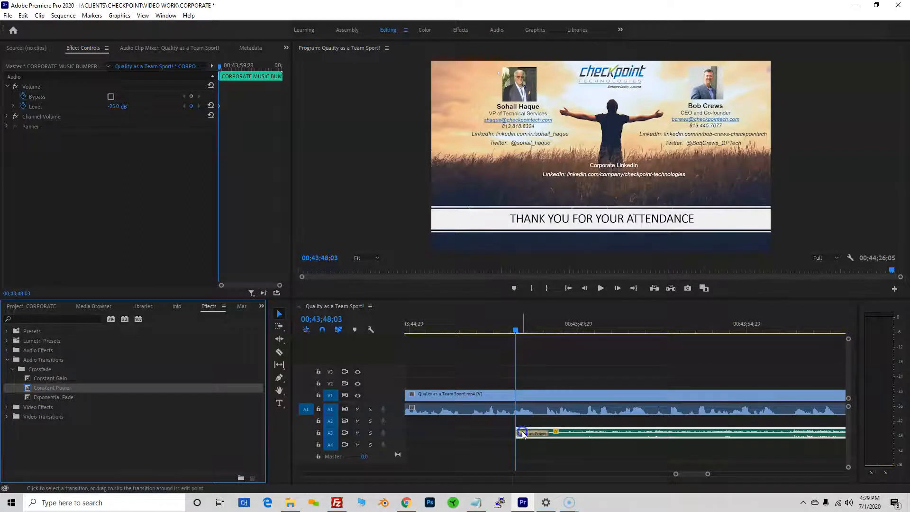
Step: Play through the music's fade-in and set its Level to -18 dB at 00;43;52;01 and -12 dB at 00;43;55;27
left_click(514, 365)
left_click_drag(515, 329, 451, 331)
key("space")
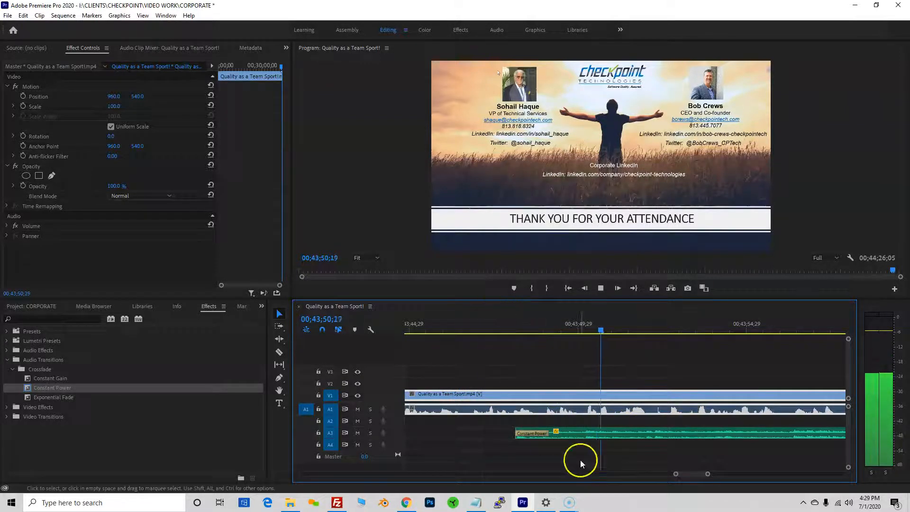
key("space")
left_click(769, 434)
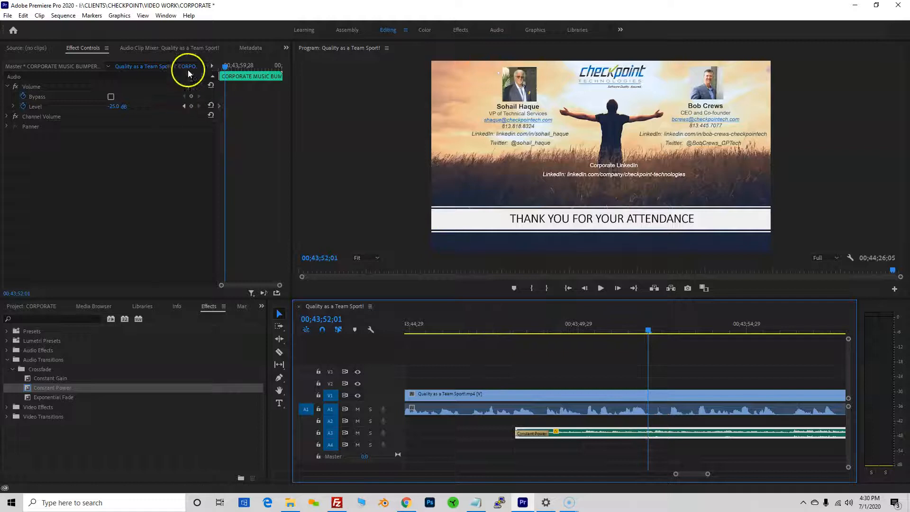
left_click(114, 106)
type("-18")
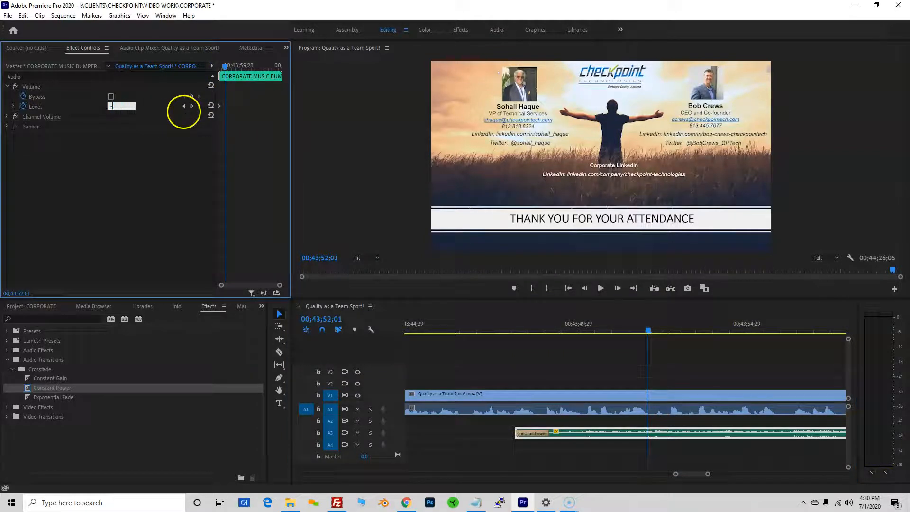
key("space")
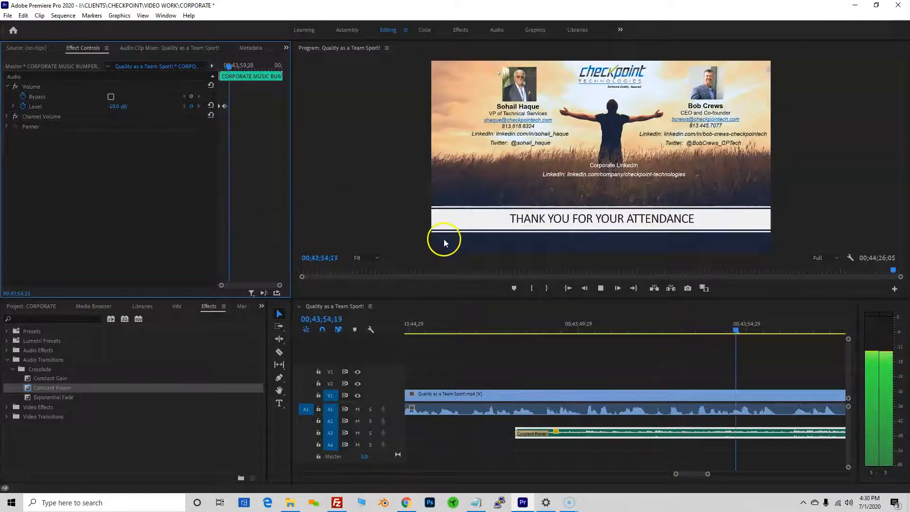
key("space")
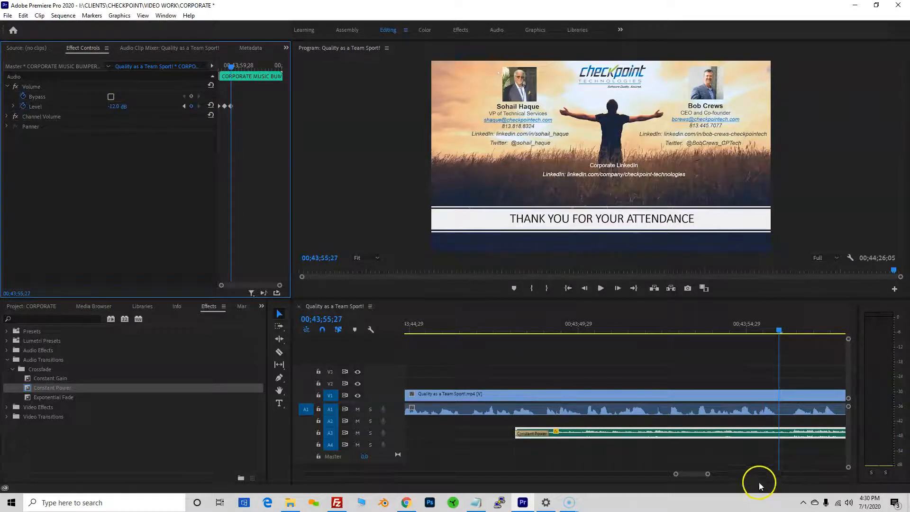
Step: Keyframe the music Level at -12 dB at 00;44;03;22 and raise it to 0 dB at 00;44;04;02
left_click_drag(708, 473, 735, 474)
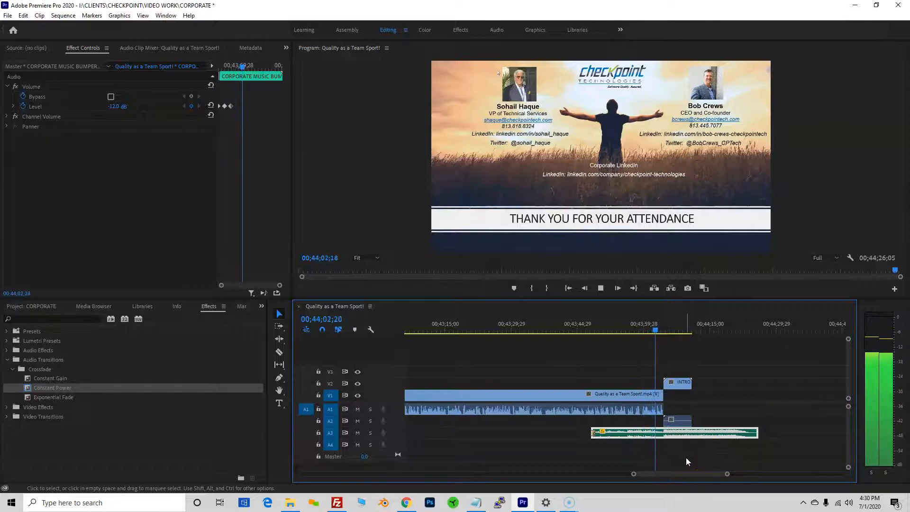
key("space")
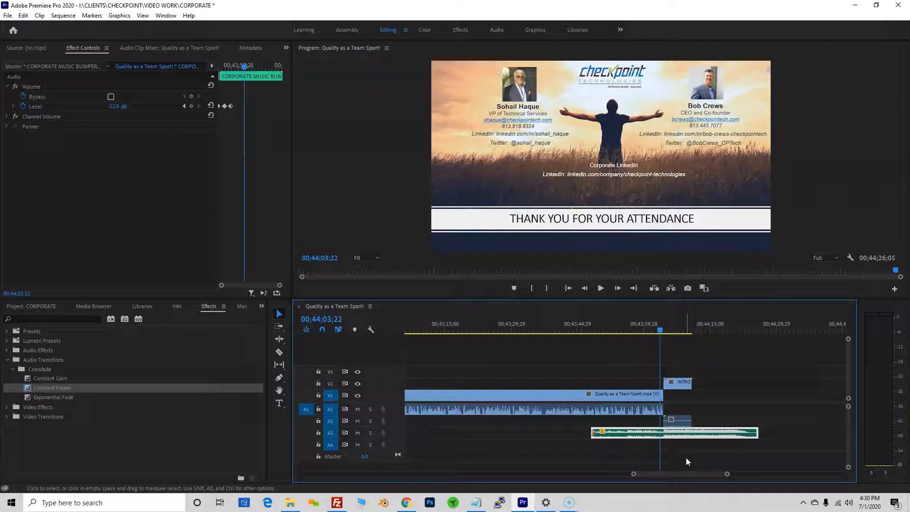
left_click(191, 106)
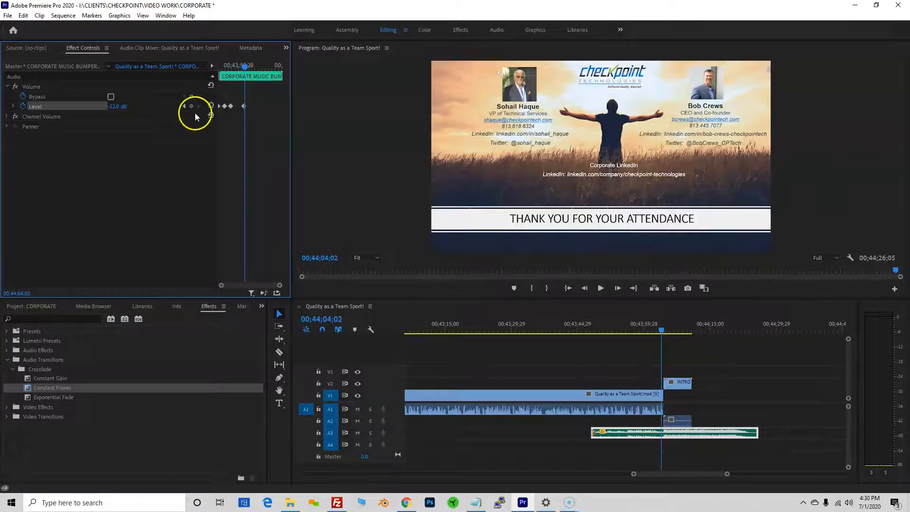
left_click(122, 106)
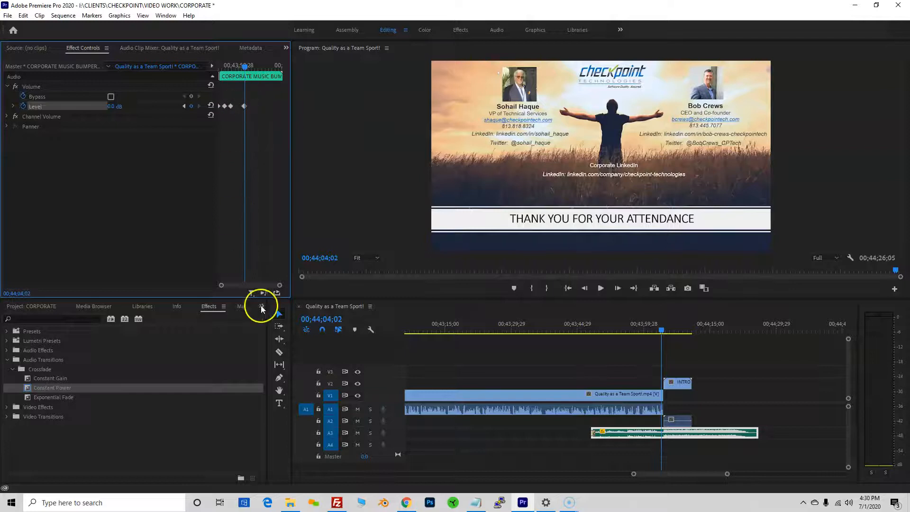
Step: Play into the outro to check the music's rise, and return the playhead to 00;43;45;21, before the music starts
left_click_drag(280, 285, 247, 286)
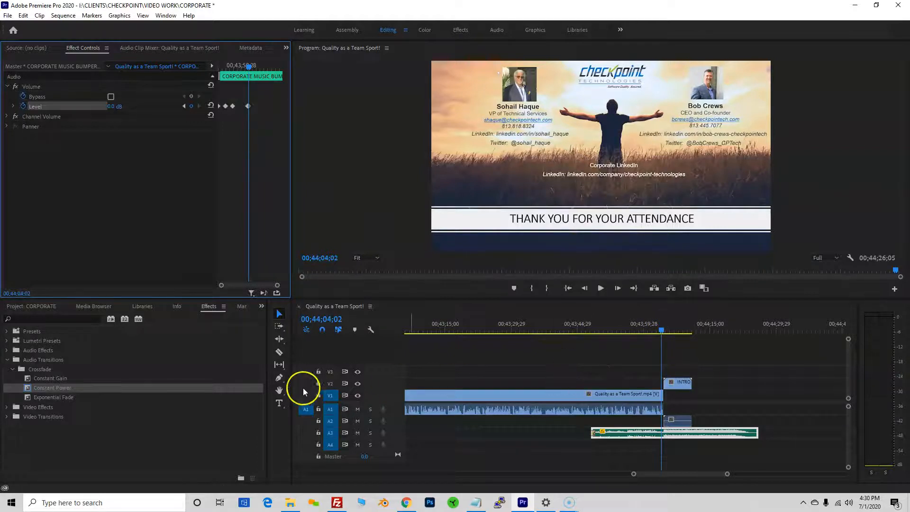
key("space")
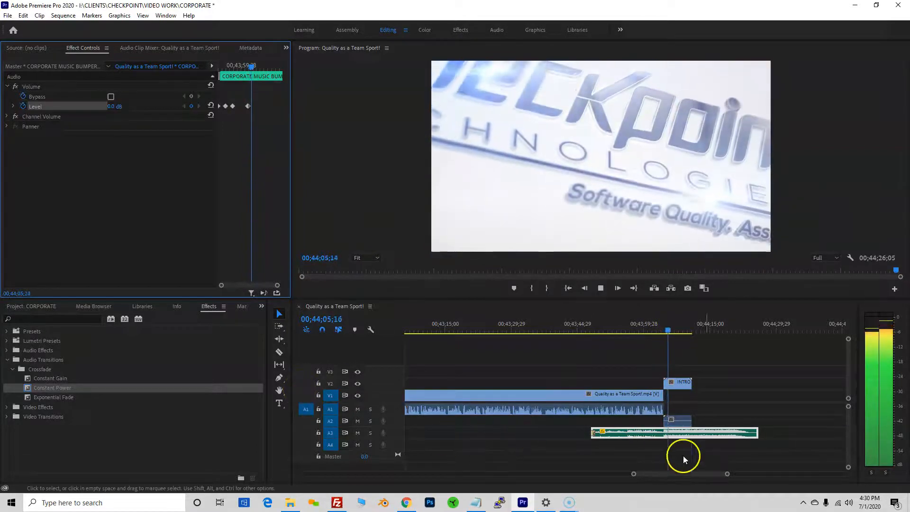
left_click_drag(674, 330, 583, 349)
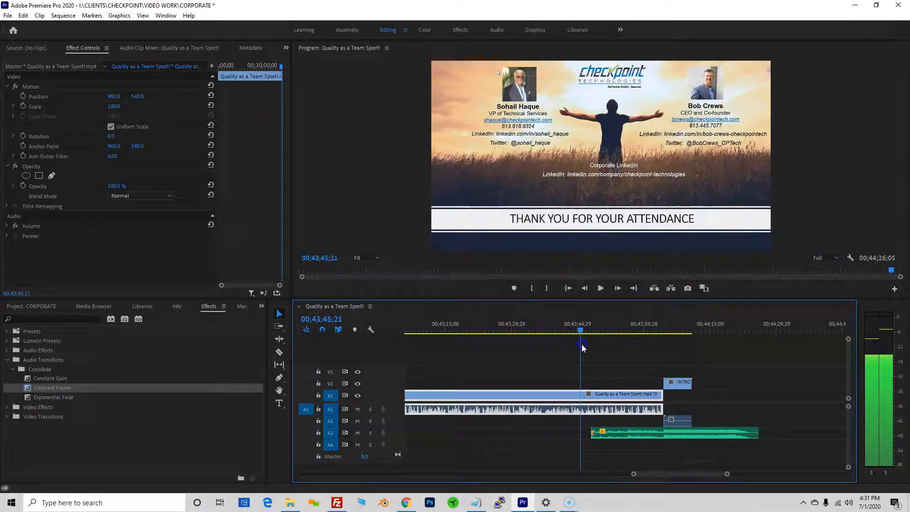
Step: Play into the outro, apply a Cross Dissolve to the end of the INTRO OUTRO clip on V2, and scrub through the fade
key("space")
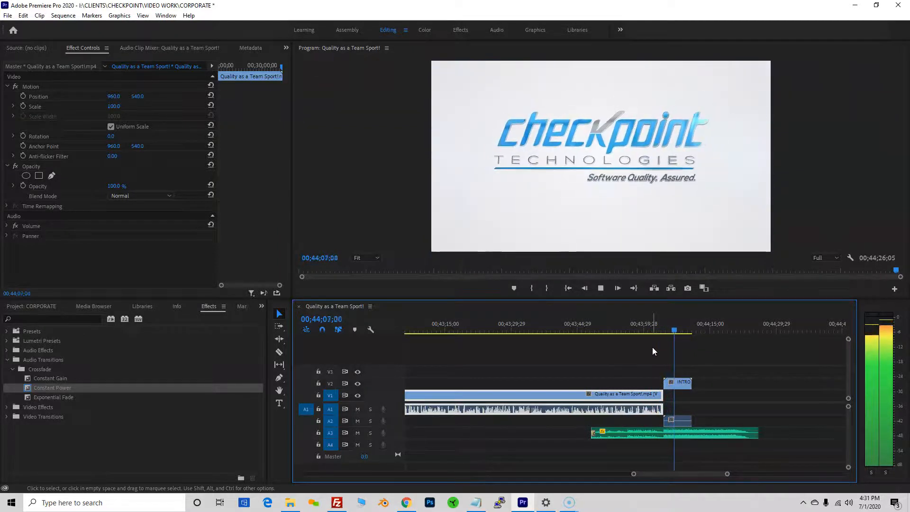
left_click(687, 408)
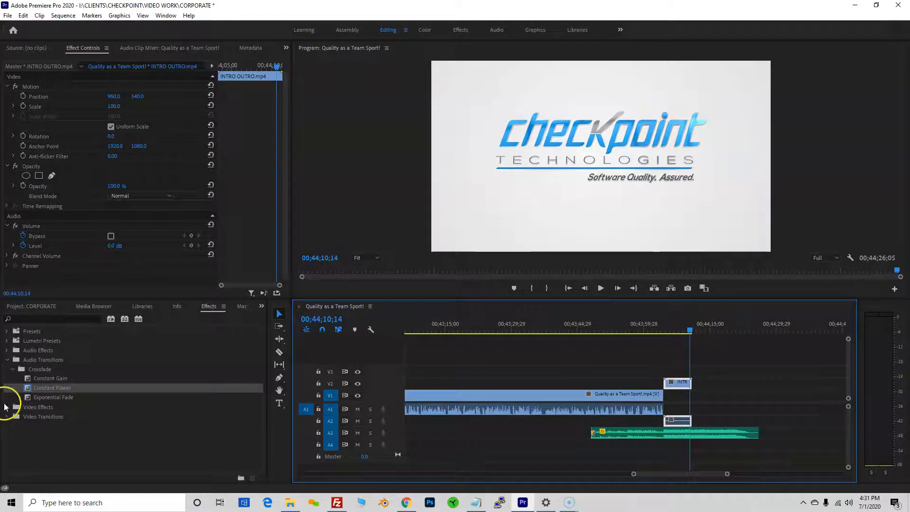
left_click(8, 359)
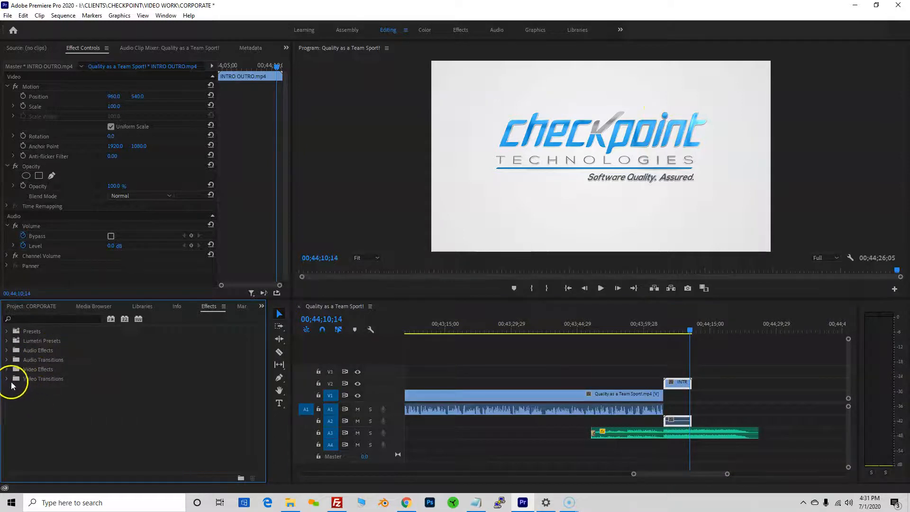
left_click(7, 379)
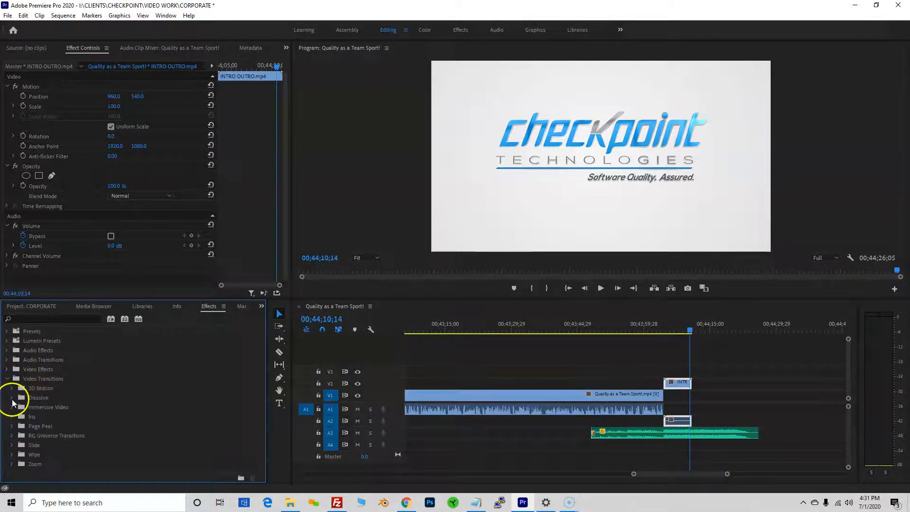
left_click(12, 398)
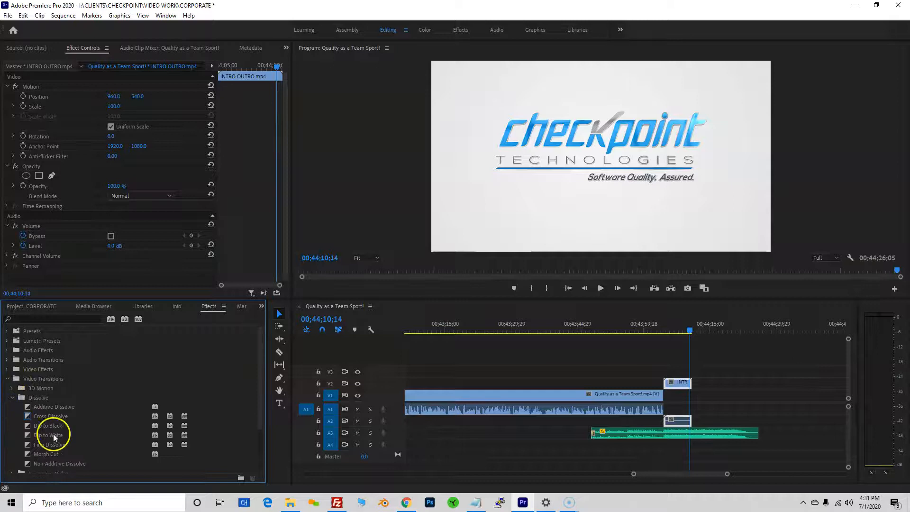
left_click(47, 418)
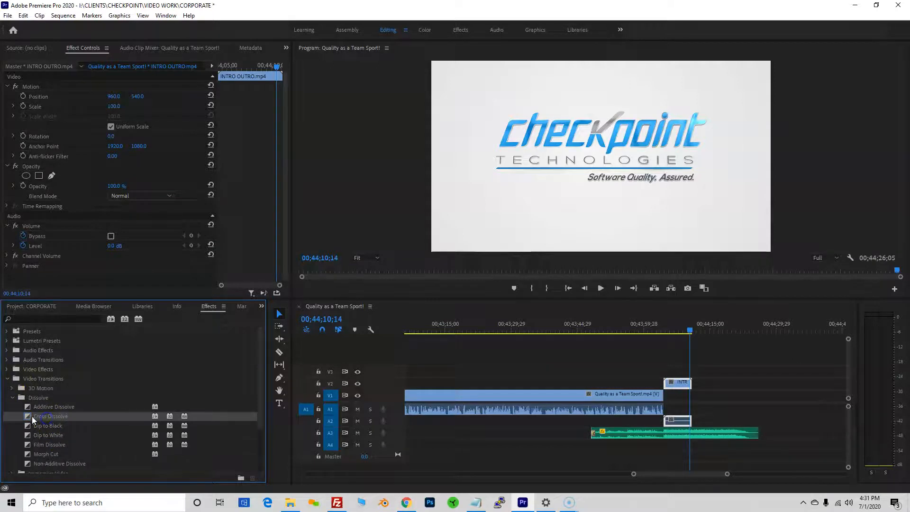
left_click_drag(27, 417, 690, 381)
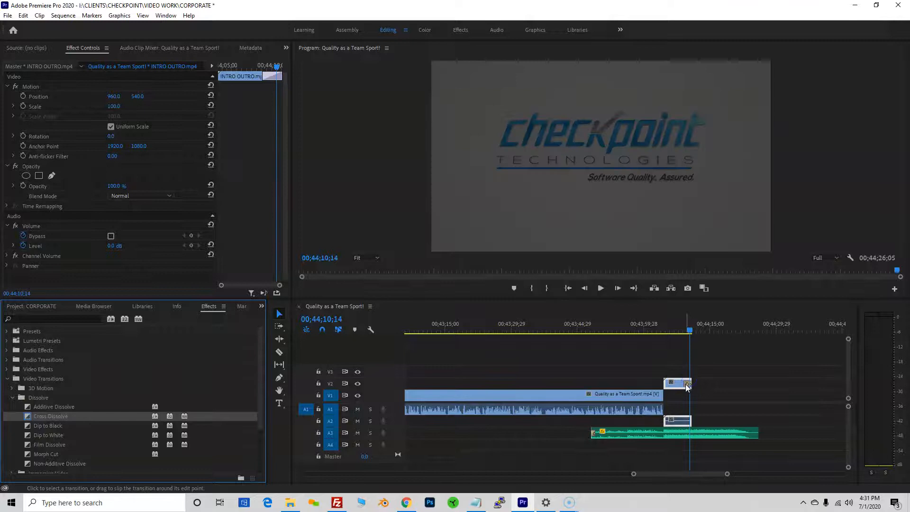
left_click(688, 332)
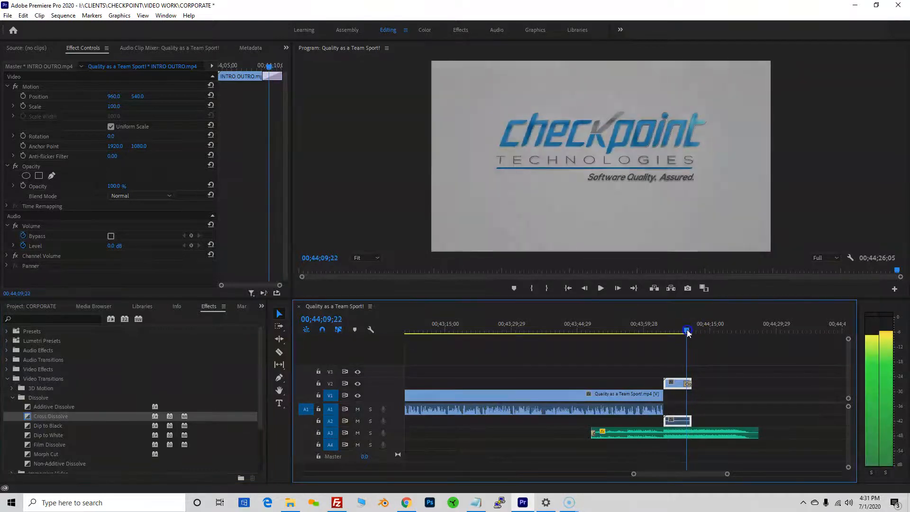
left_click_drag(689, 333, 690, 331)
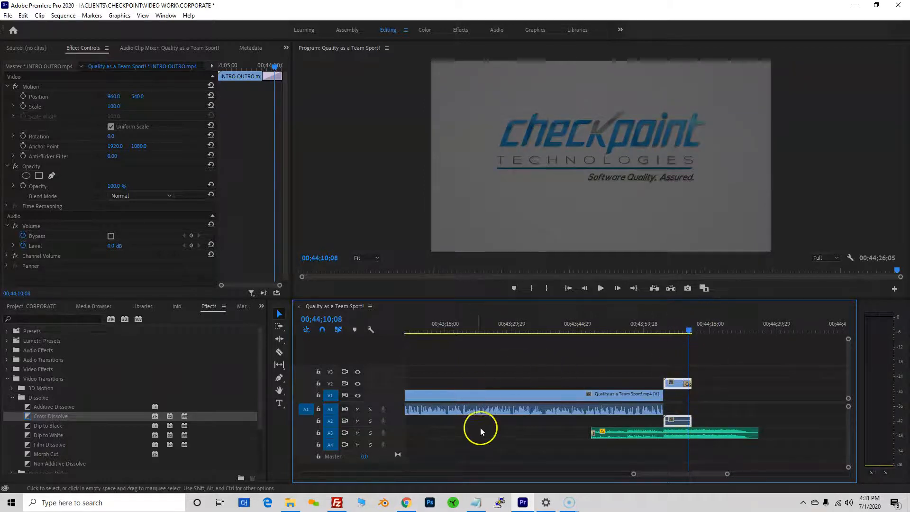
Step: Add a Level keyframe at 0 dB to the closing music clip on A3 at 00;44;10;04, during the outro's Cross Dissolve
left_click(707, 435)
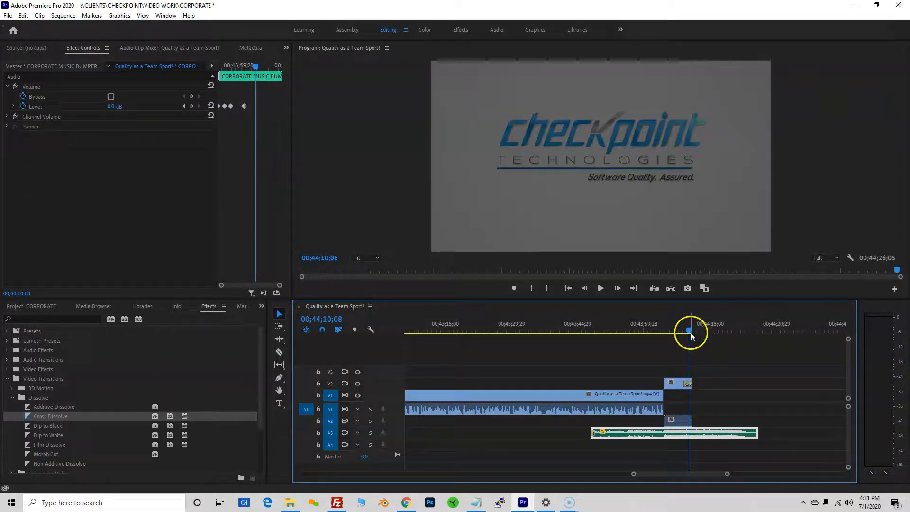
left_click_drag(690, 330, 688, 330)
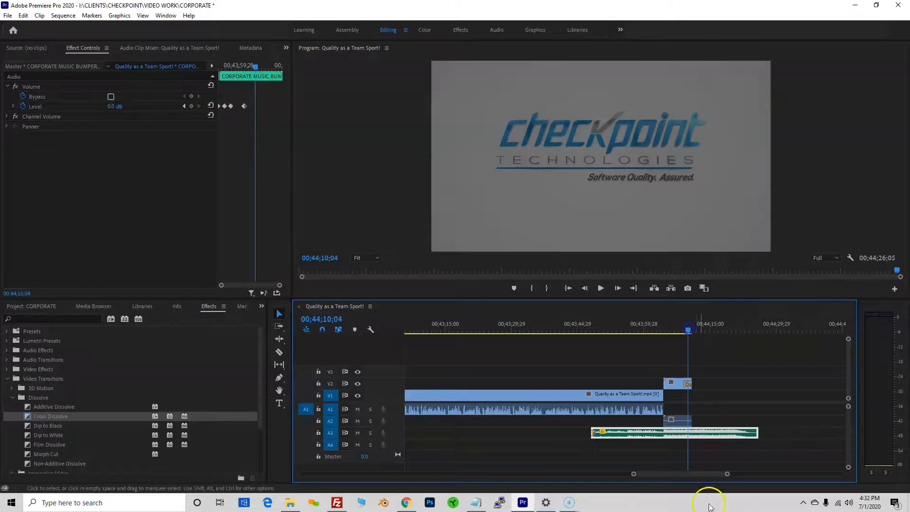
mouse_move(727, 474)
left_mouse_down()
mouse_move(703, 479)
mouse_move(709, 475)
left_mouse_up()
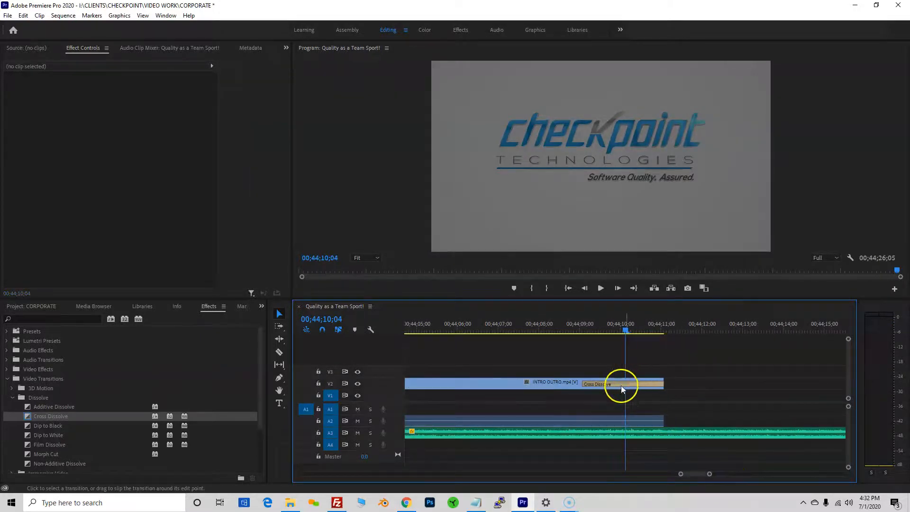
left_click(646, 431)
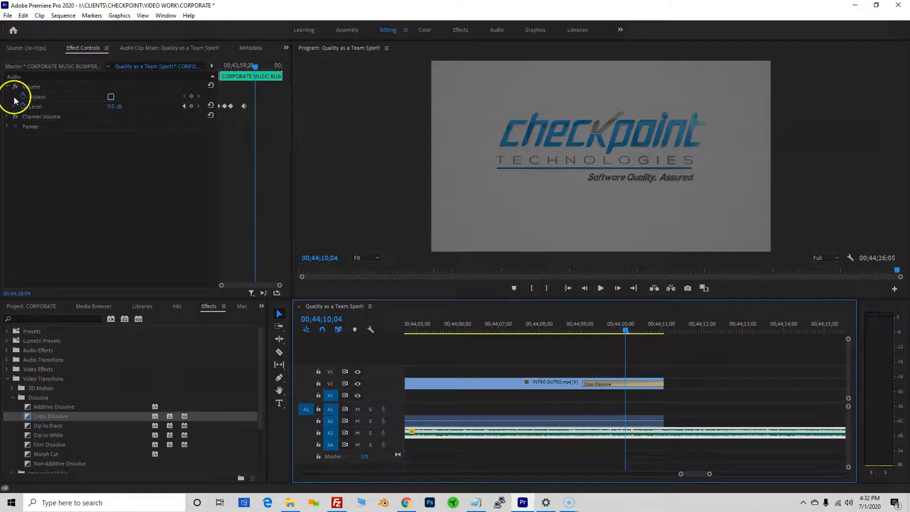
left_click(192, 106)
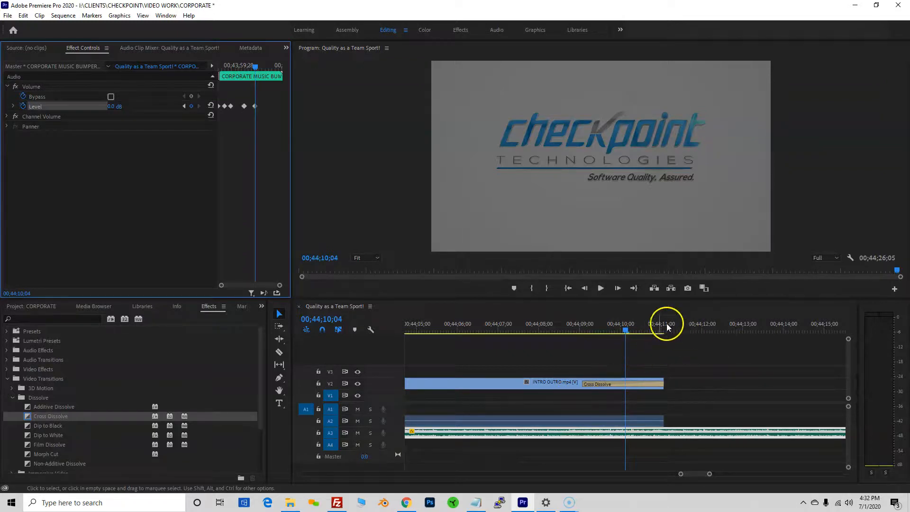
Step: Play past the outro to 00;44;13;00 and set the closing music's Level there to -255 dB
key("space")
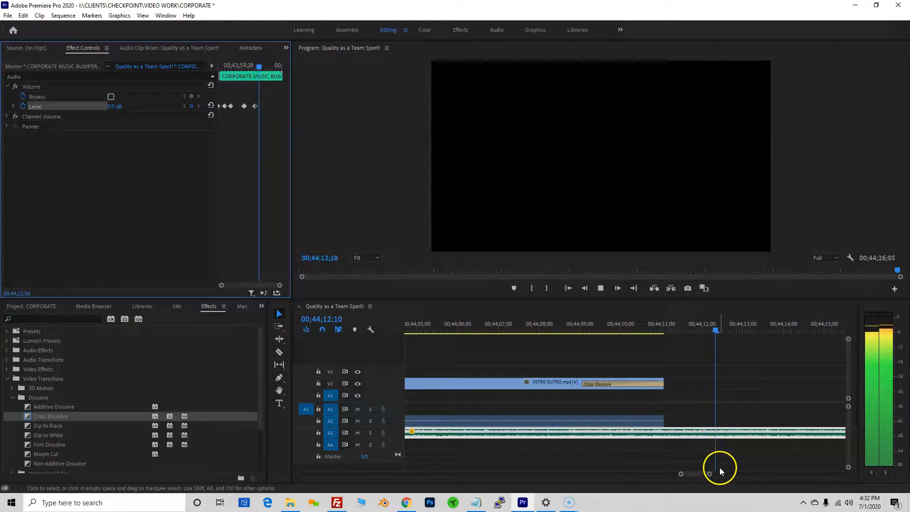
key("space")
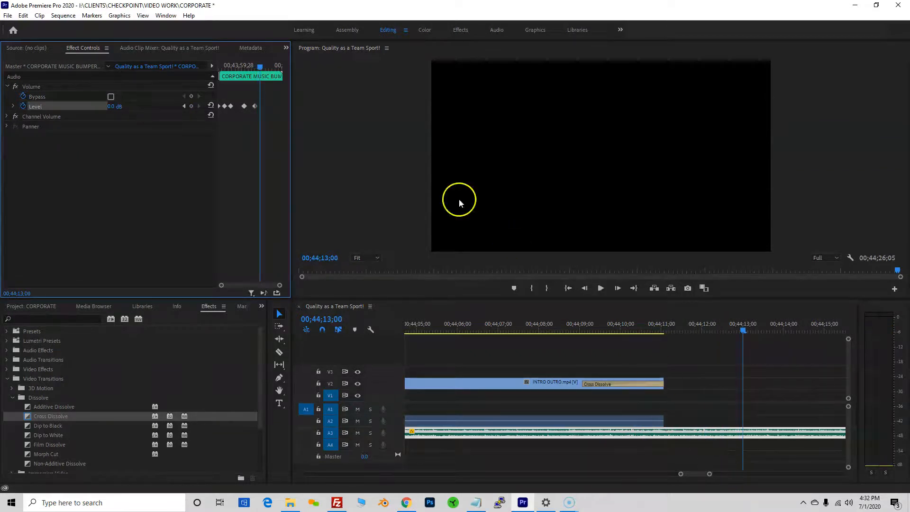
left_click(111, 108)
left_click(112, 107)
type("-255")
left_click(324, 121)
Step: Split the closing music clip on A3 at 00;44;13;00 with the Razor tool and delete the part after the cut
left_click(279, 351)
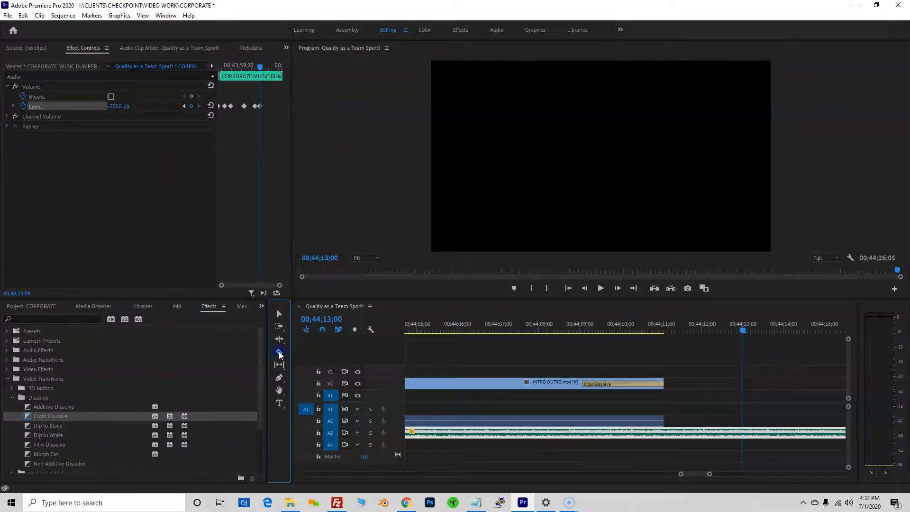
left_click(744, 433)
left_click(279, 313)
left_click(787, 434)
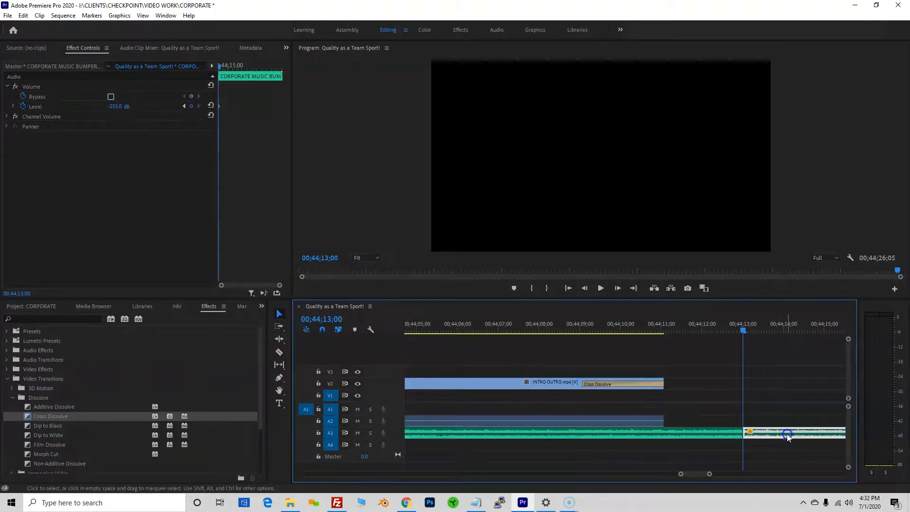
left_click(776, 433)
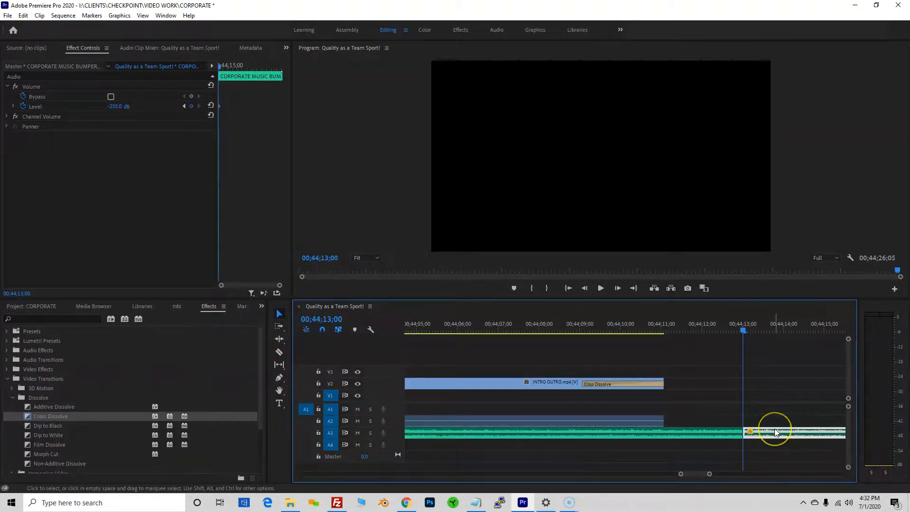
key("Delete")
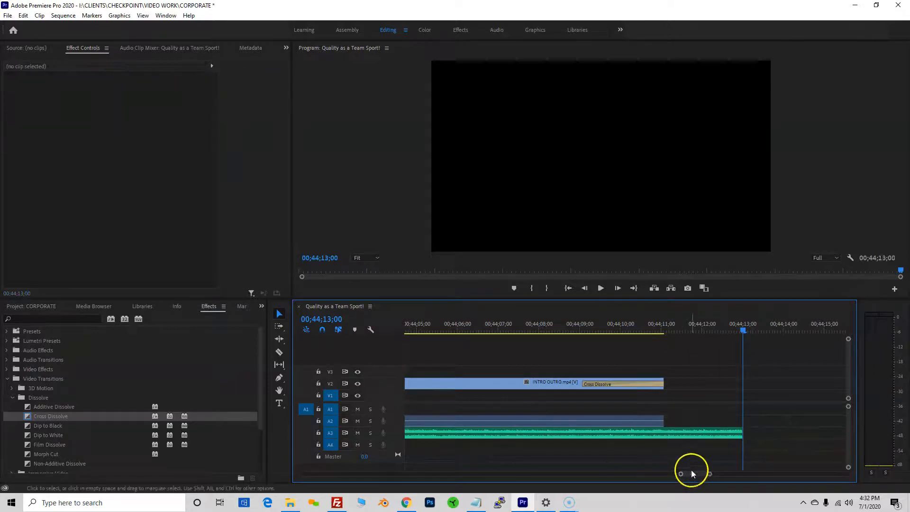
Step: Play the sequence's ending from just before the outro to check the picture and music fade-outs
left_click_drag(708, 476, 796, 474)
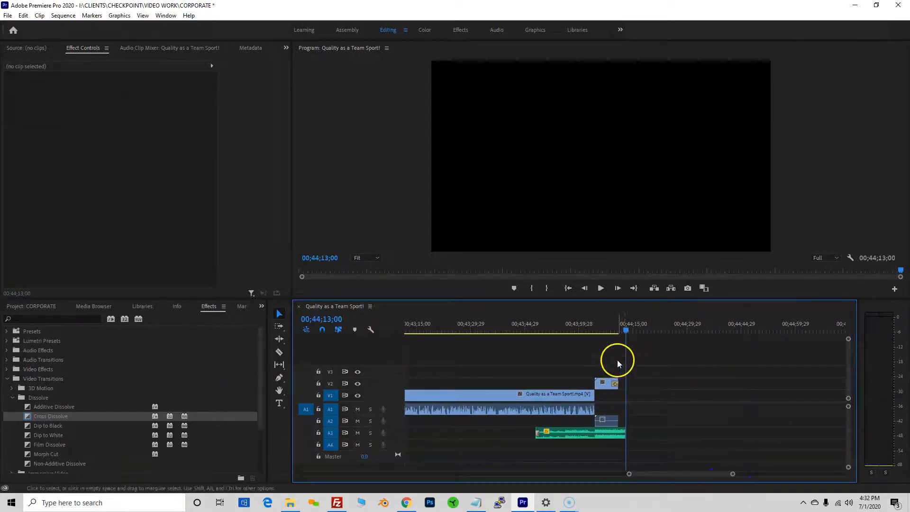
left_click_drag(612, 331, 589, 329)
key("space")
left_click(493, 457)
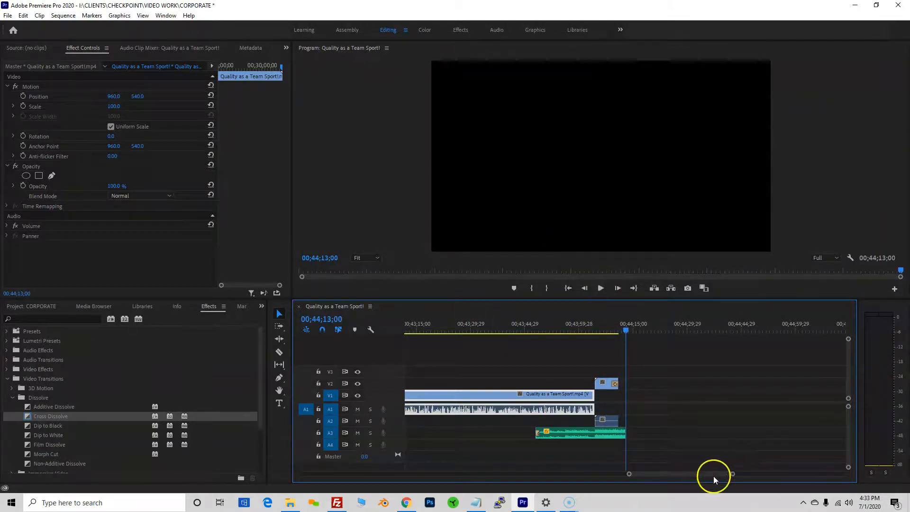
Step: Move the playhead to 00;17;18;14 in the webinar and open the media Export Settings for the sequence
left_click_drag(733, 475, 844, 473)
left_click_drag(391, 473, 302, 473)
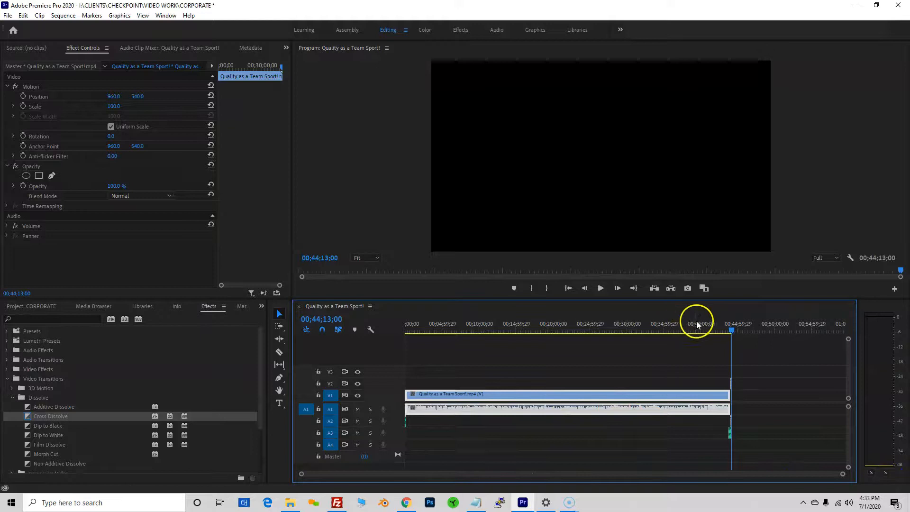
left_click(534, 324)
left_click(514, 364)
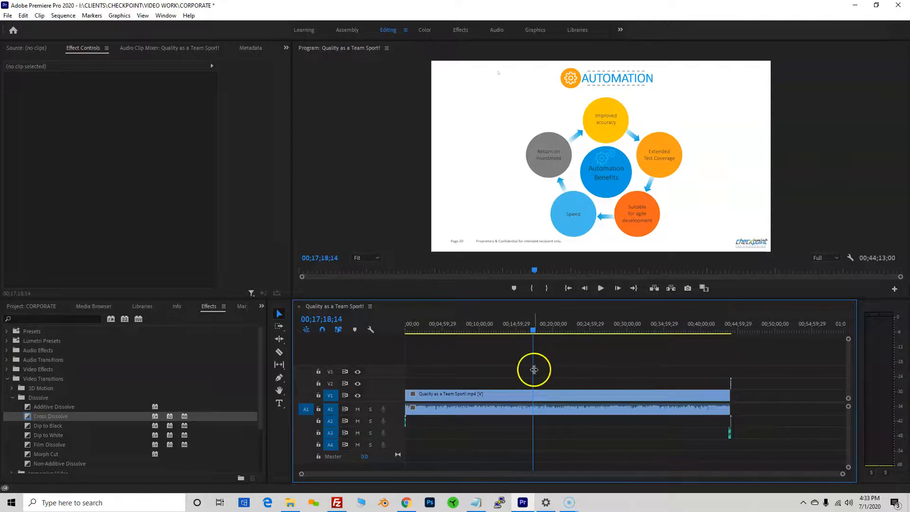
left_click(8, 17)
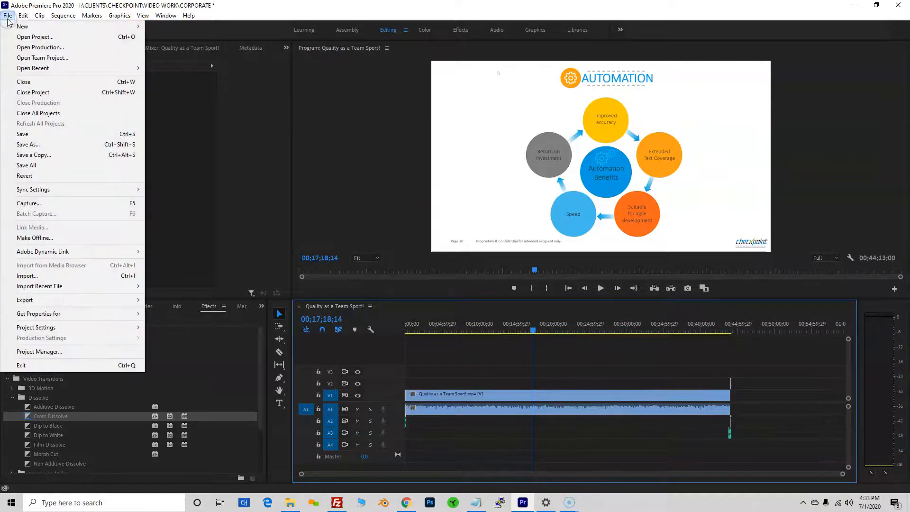
left_click(29, 300)
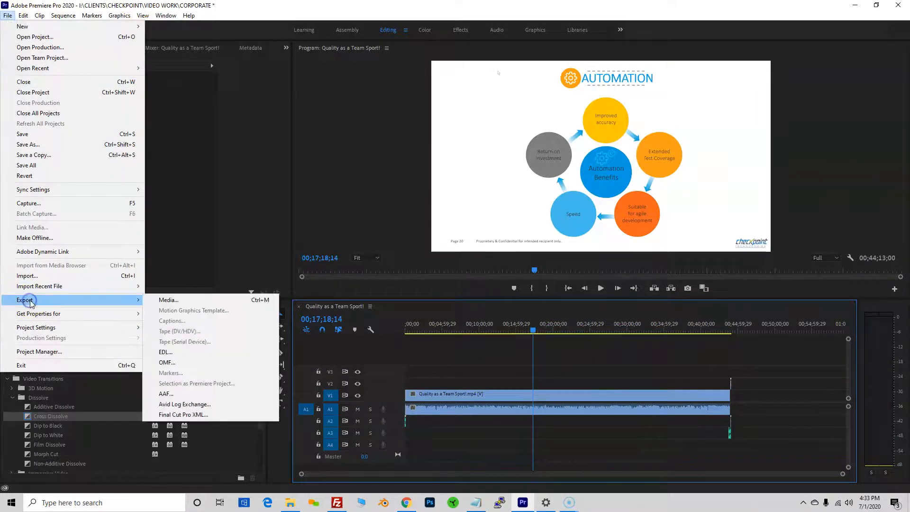
left_click(181, 303)
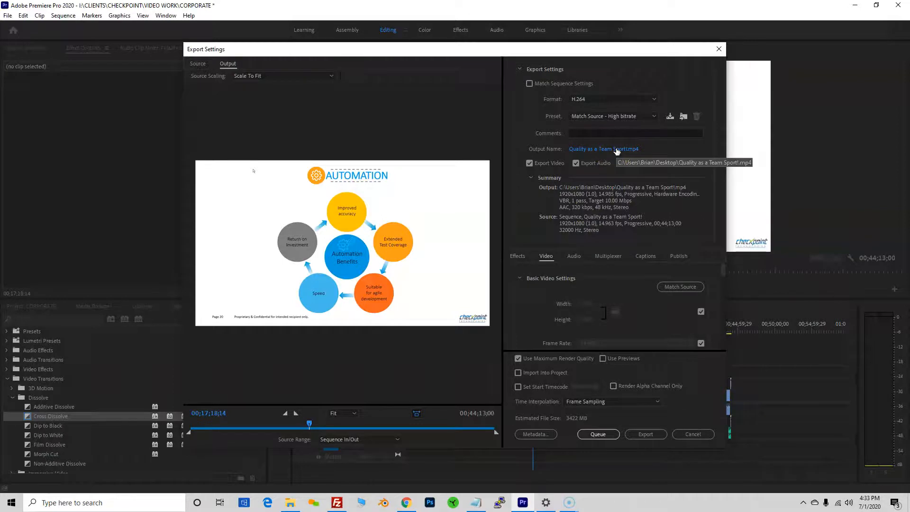
left_click(587, 157)
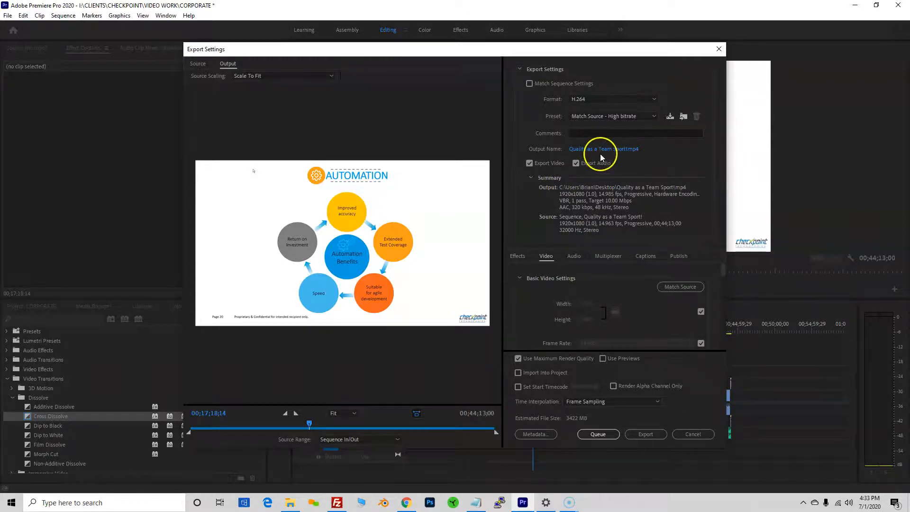
left_click(594, 149)
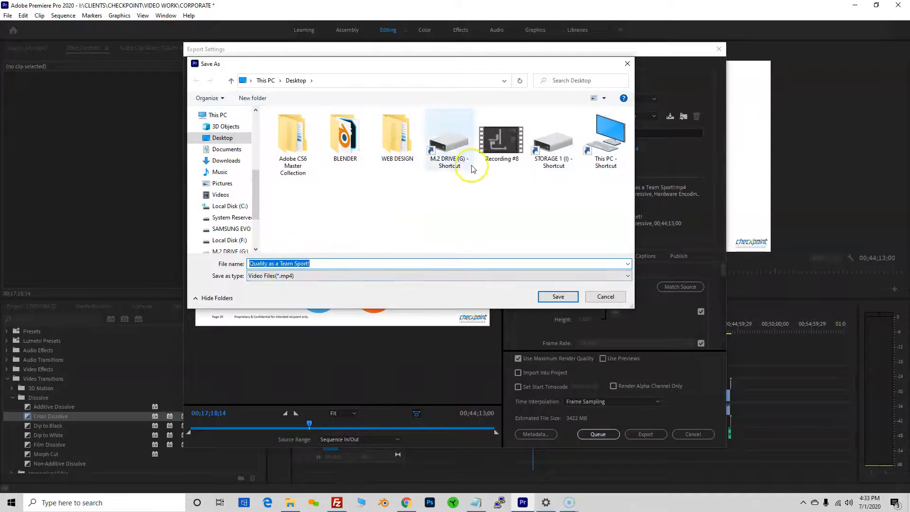
left_click(612, 298)
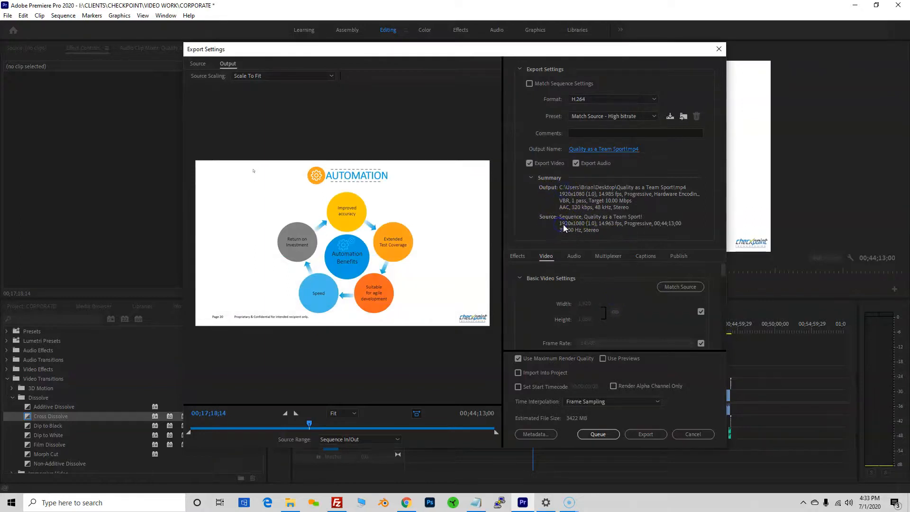
Step: Enable Render at Maximum Depth in the export's video settings
left_click(565, 201)
left_click(564, 201)
scroll(514, 309, "down", 3)
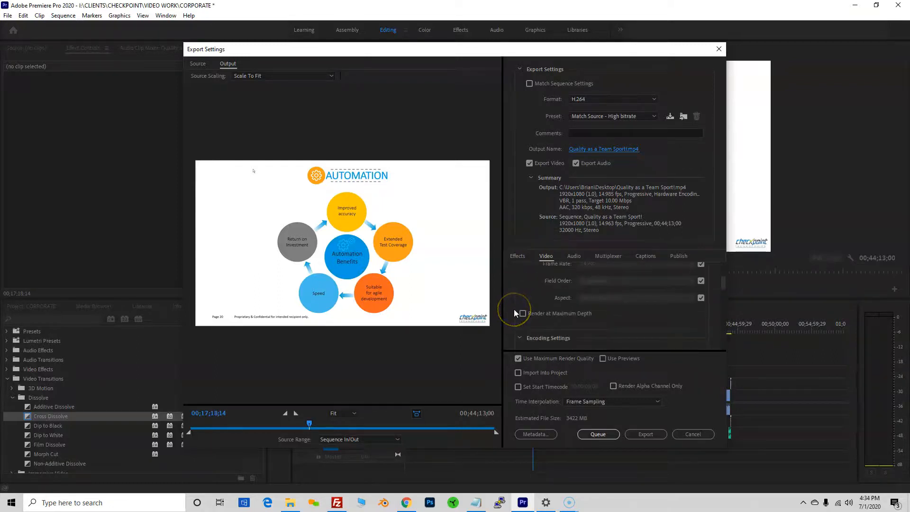
left_click(523, 314)
Step: Set the export's Bitrate Encoding to VBR, 1 pass in the bitrate settings
scroll(514, 293, "down", 4)
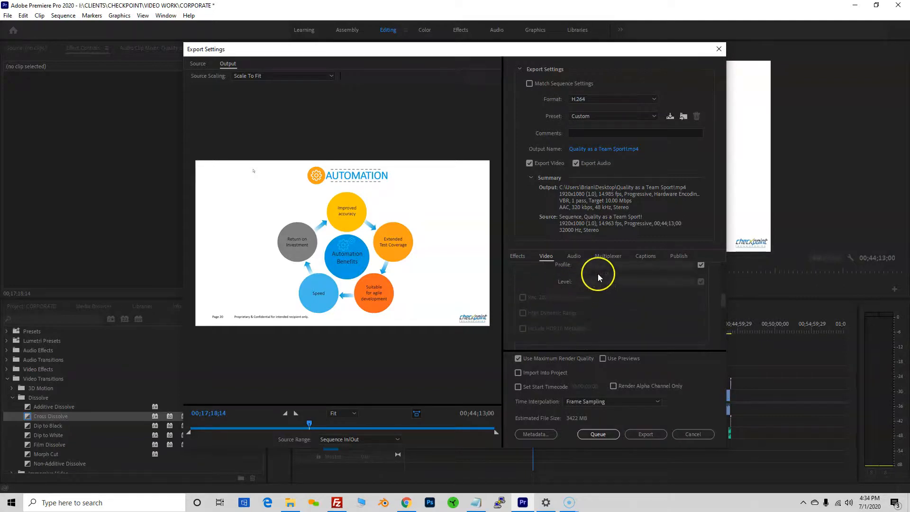
scroll(515, 294, "down", 4)
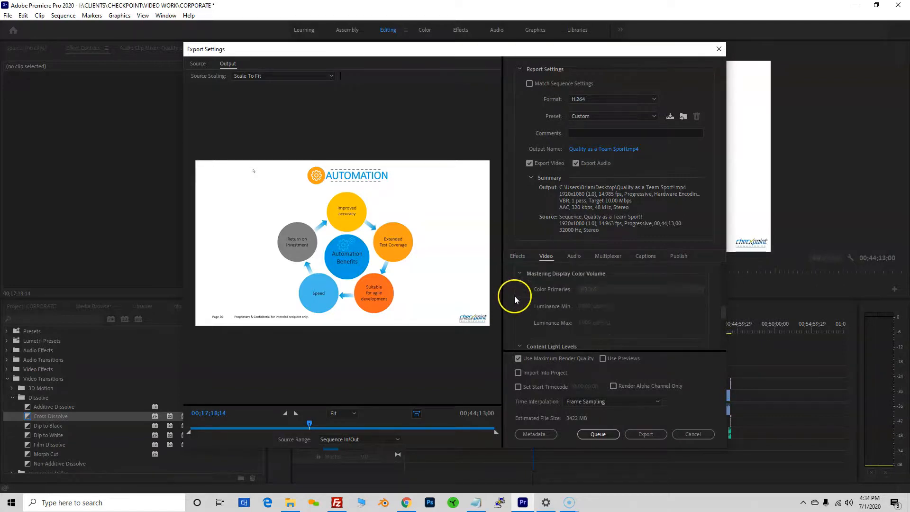
scroll(521, 295, "down", 5)
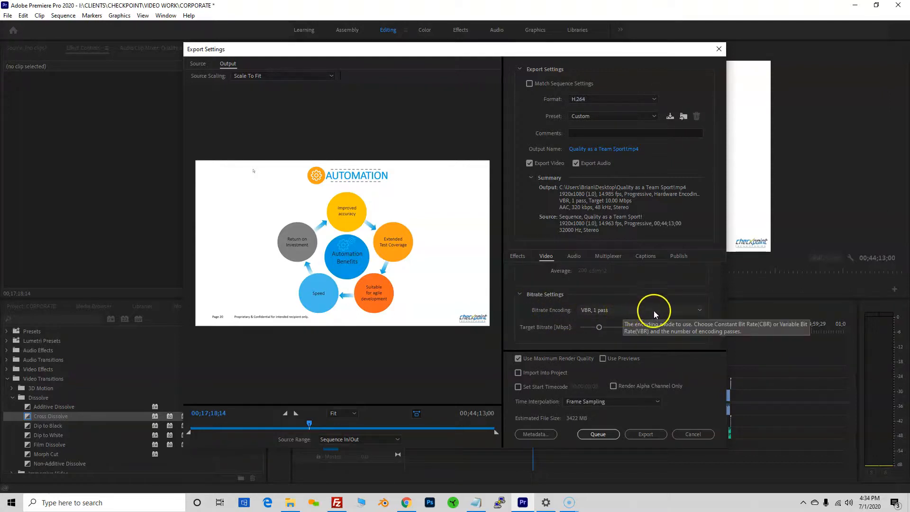
left_click(603, 311)
left_click(605, 312)
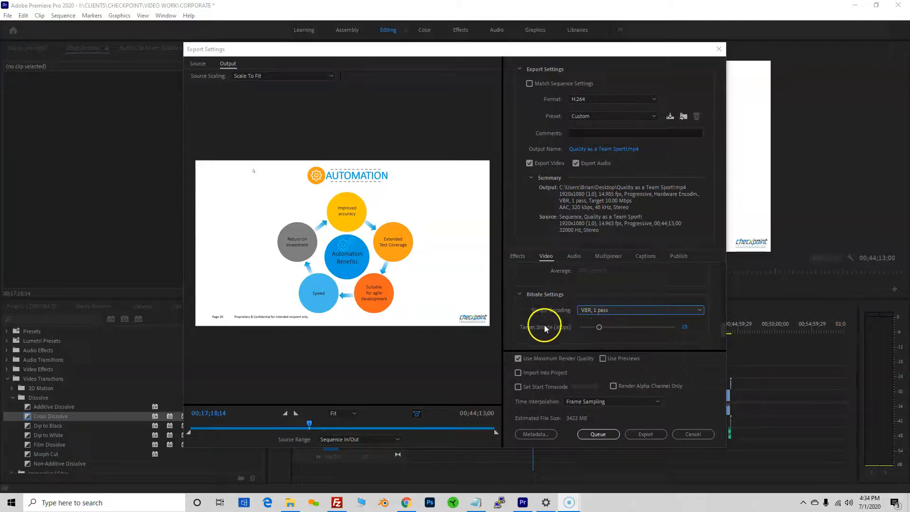
Step: Set the export's Target Bitrate to 25 Mbps
left_click(685, 327)
type("25")
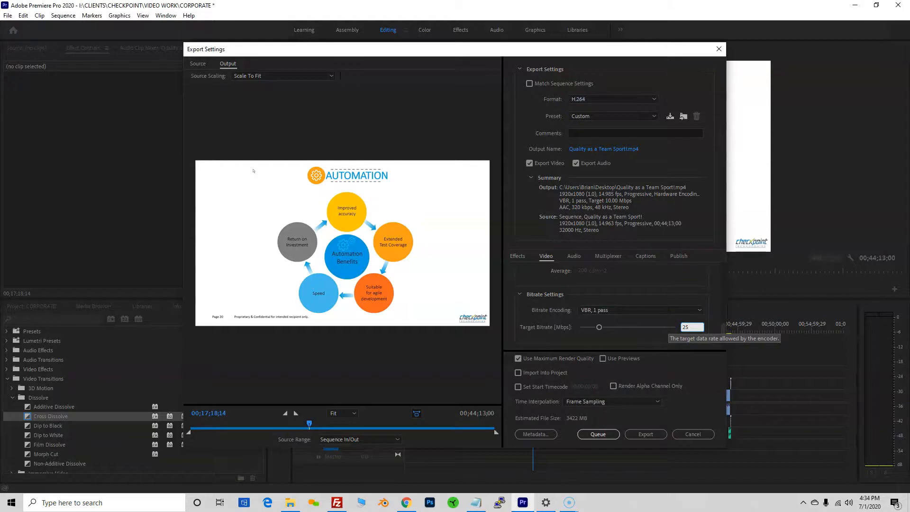
key("Return")
Step: Export the sequence directly to the desktop as Quality as a Team Sport!.mp4 with the current H.264 settings
scroll(668, 323, "down", 1)
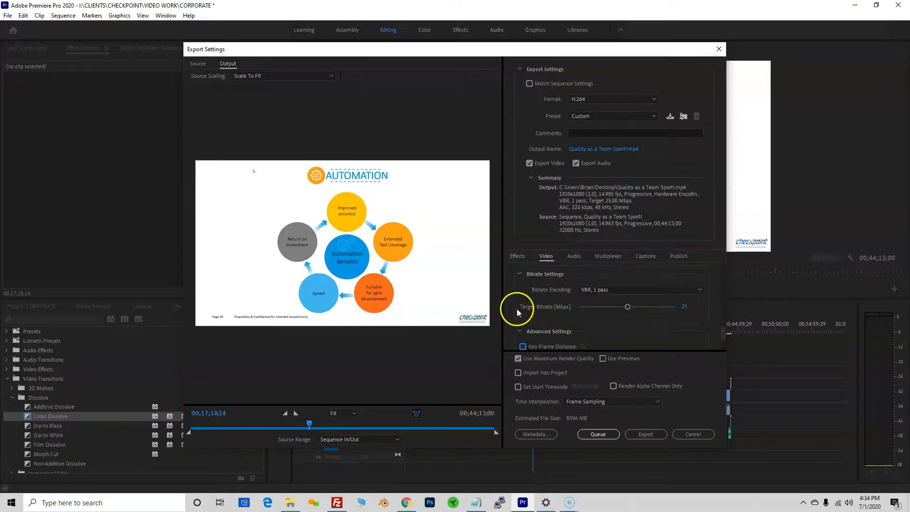
scroll(516, 306, "down", 1)
scroll(509, 303, "down", 1)
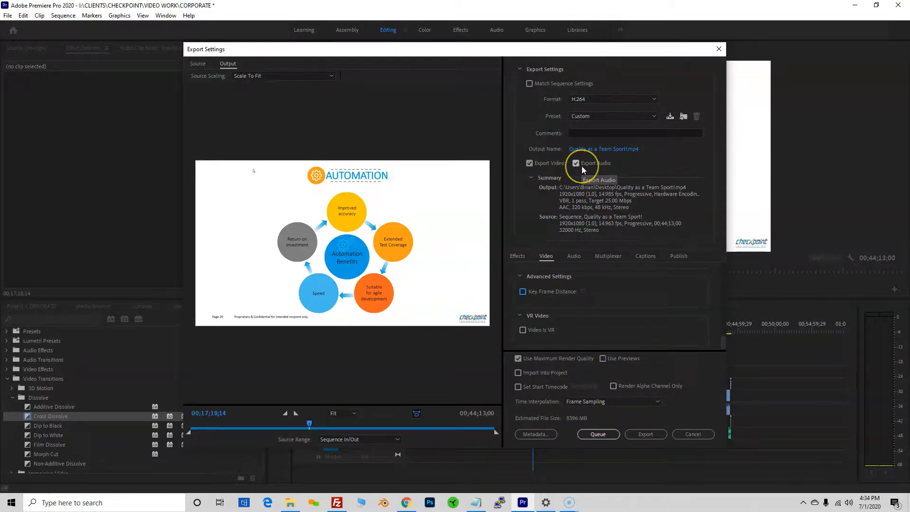
left_click(646, 435)
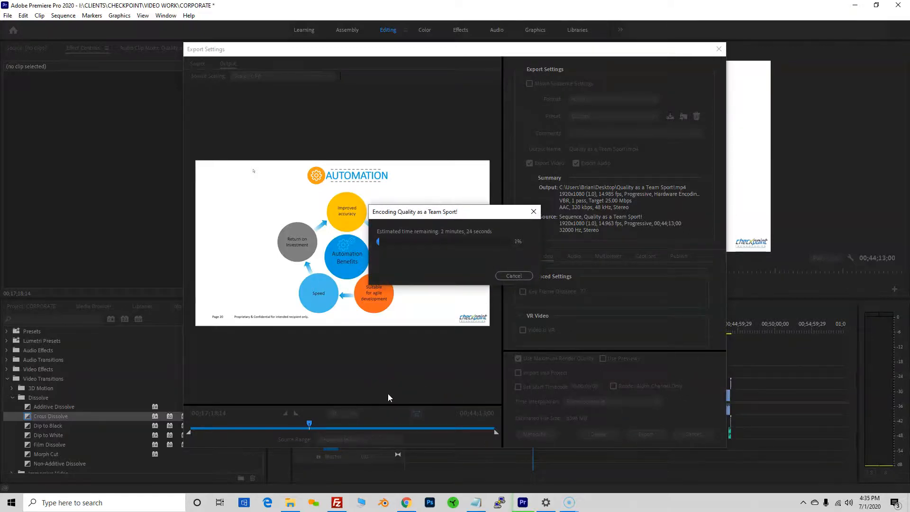
left_click(444, 241)
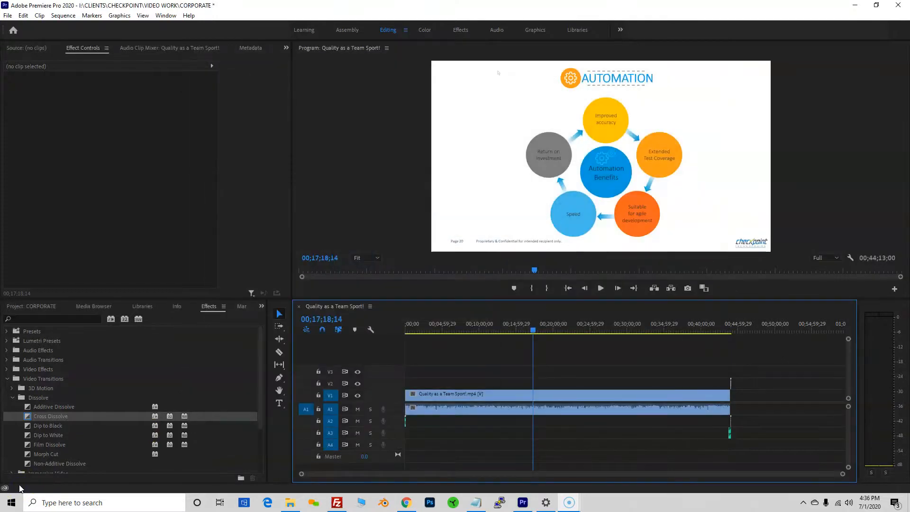
Step: Switch to the desktop and play the exported Quality as a Team Sport! video full screen in the media player
left_click(856, 6)
left_click(759, 51)
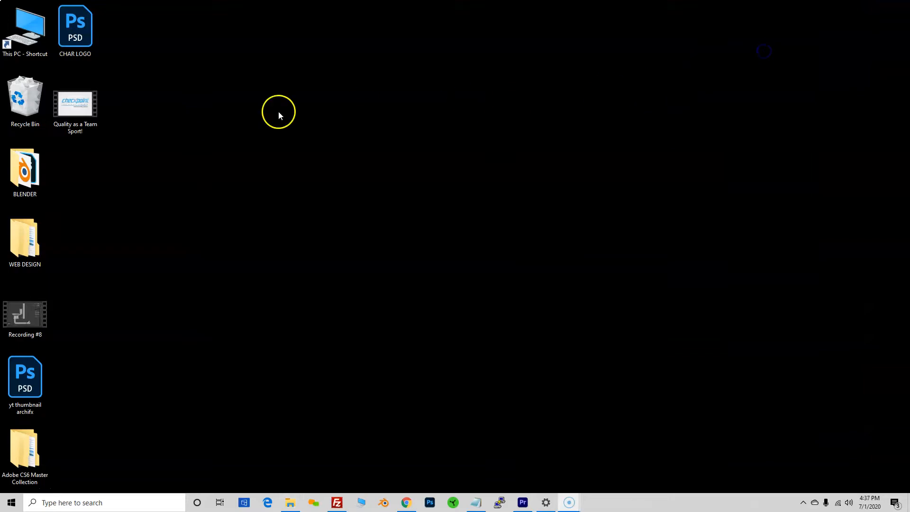
left_click(72, 105)
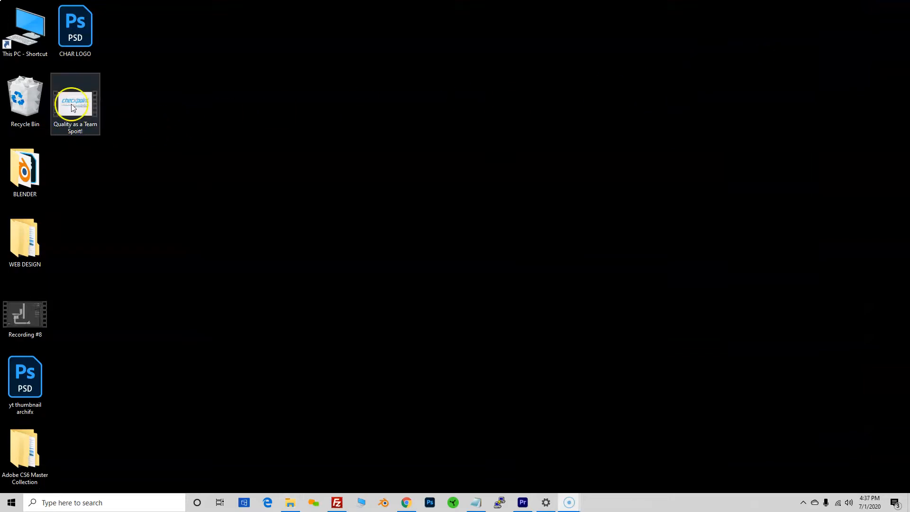
left_click(92, 149)
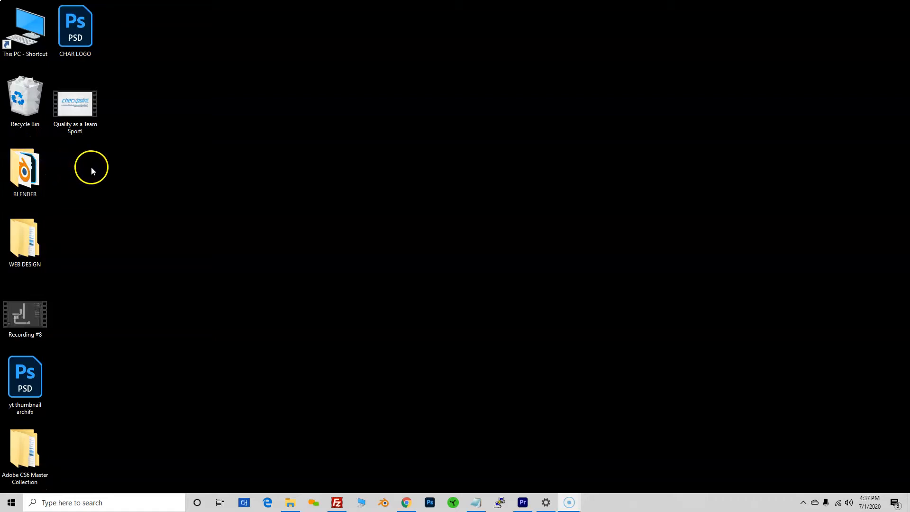
double_click(80, 104)
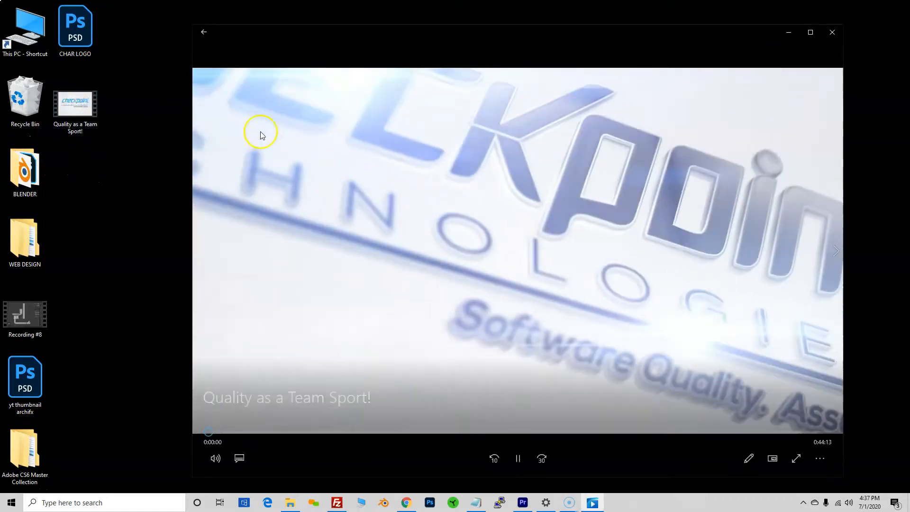
left_click(807, 31)
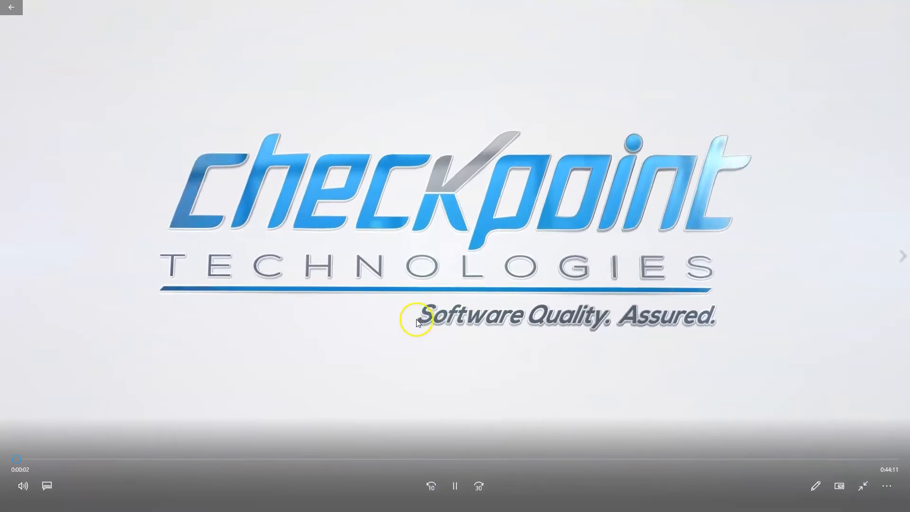